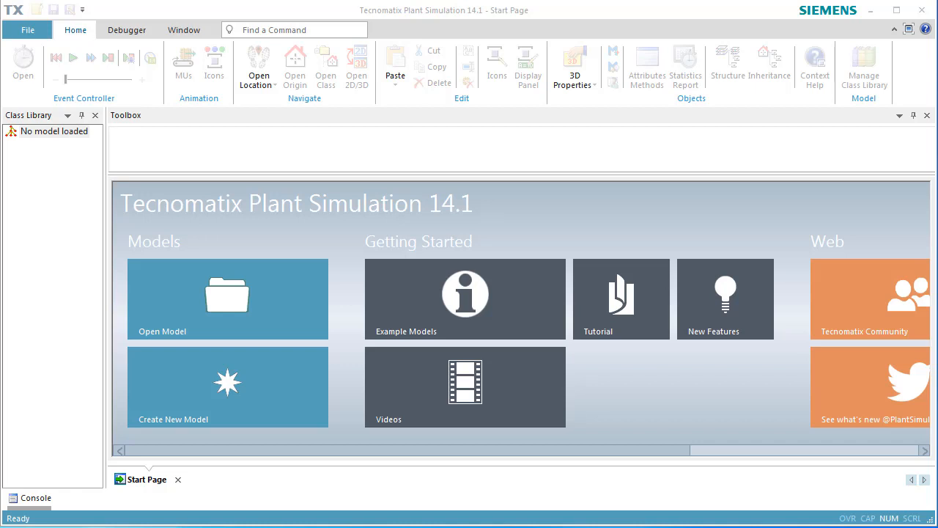
Create a new model and maximize its 3D frame window
{"action": "left_click", "coordinate": [259, 382]}
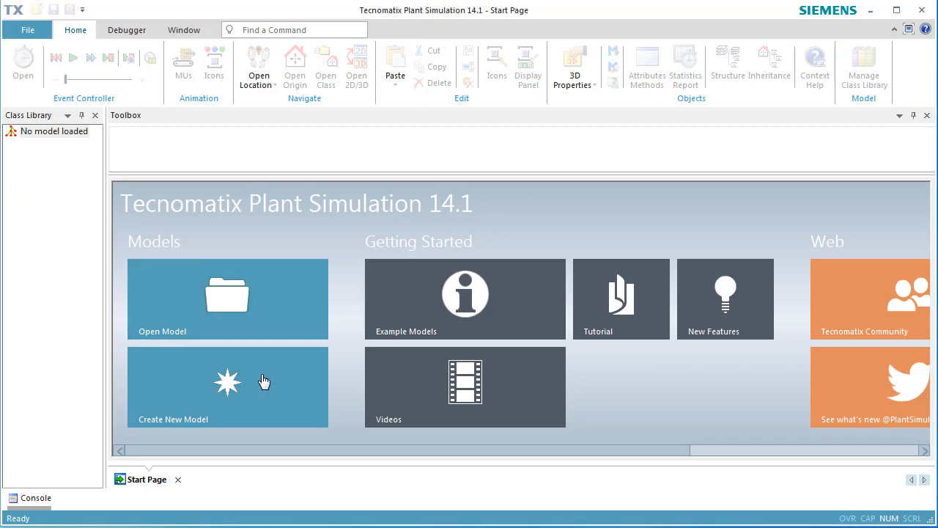
{"action": "left_click", "coordinate": [264, 382]}
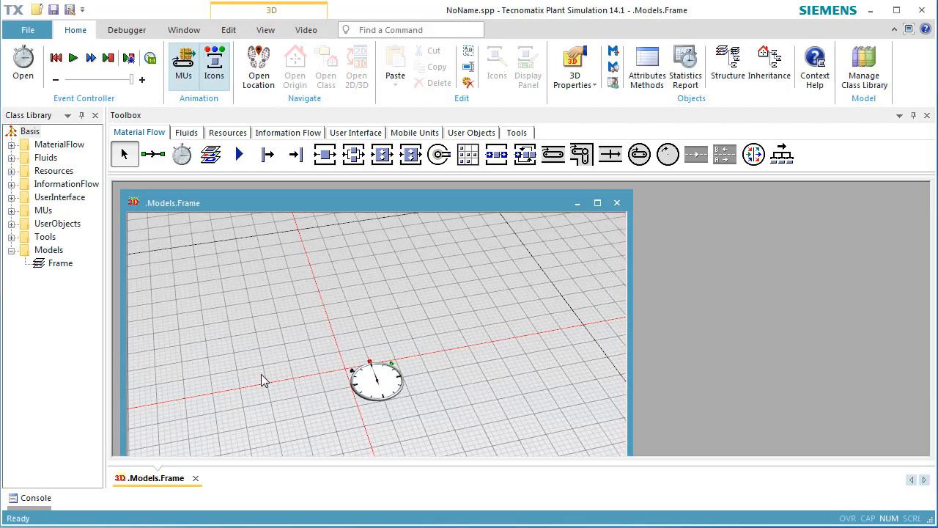
{"action": "left_click", "coordinate": [598, 203]}
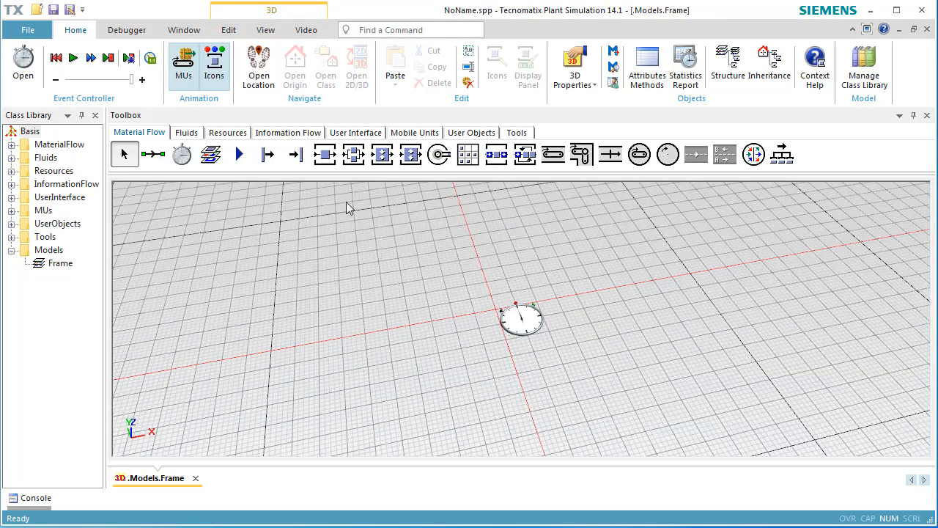
Open the Frame from the UserObjects folder of the class library
{"action": "left_click", "coordinate": [48, 223]}
{"action": "left_click", "coordinate": [11, 224]}
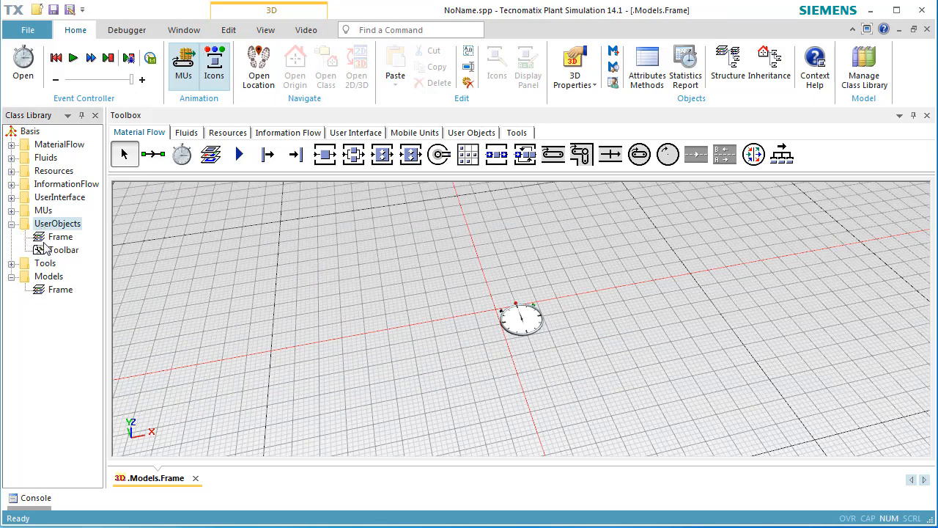
{"action": "double_click", "coordinate": [44, 238]}
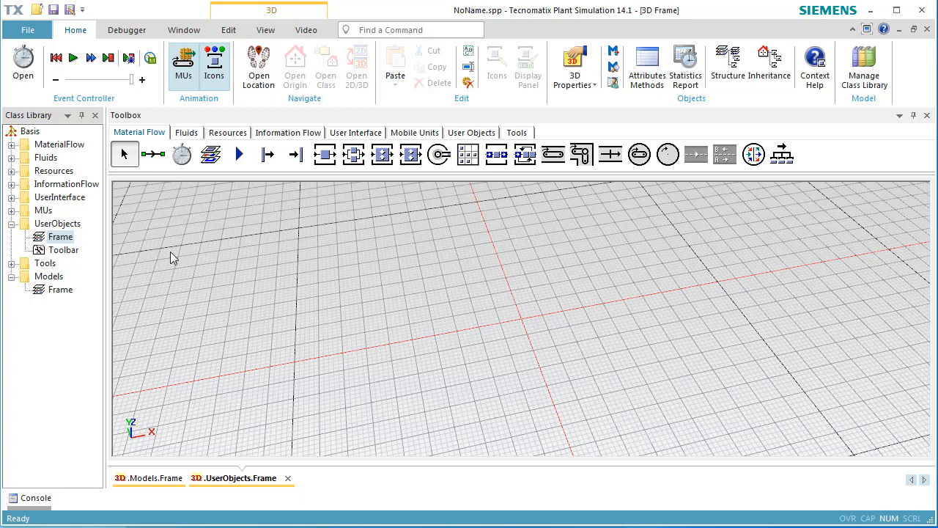
Insert a Station at the origin of the UserObjects frame
{"action": "scroll", "coordinate": [553, 301], "scroll_direction": "down", "scroll_amount": 3}
{"action": "scroll", "coordinate": [558, 301], "scroll_direction": "up", "scroll_amount": 6}
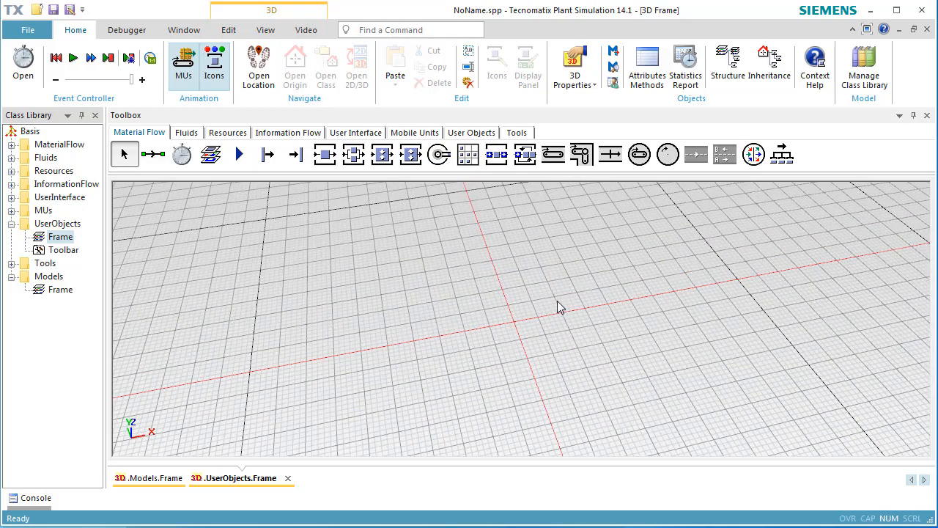
{"action": "scroll", "coordinate": [560, 307], "scroll_direction": "up", "scroll_amount": 2}
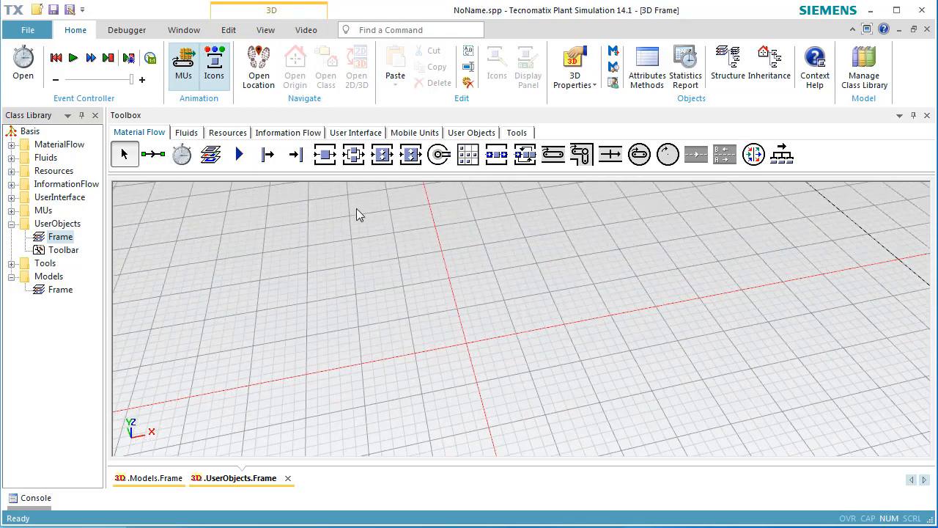
{"action": "left_click", "coordinate": [325, 154]}
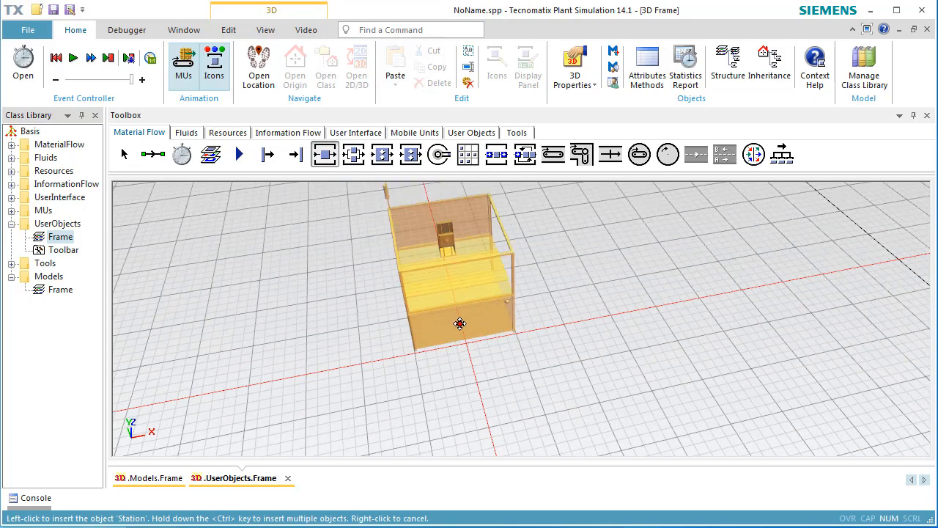
{"action": "left_click", "coordinate": [464, 336]}
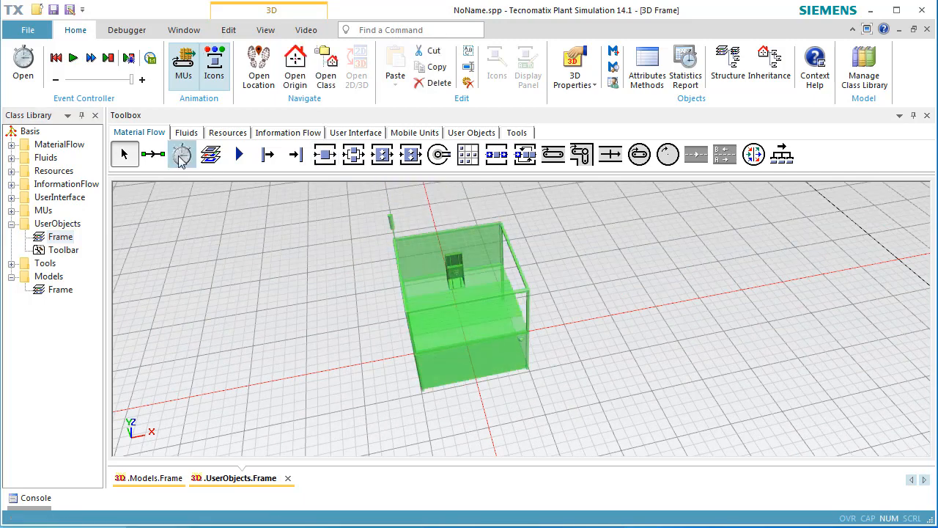
Place two Interface objects in the frame, one on each side of the station
{"action": "left_click", "coordinate": [238, 156]}
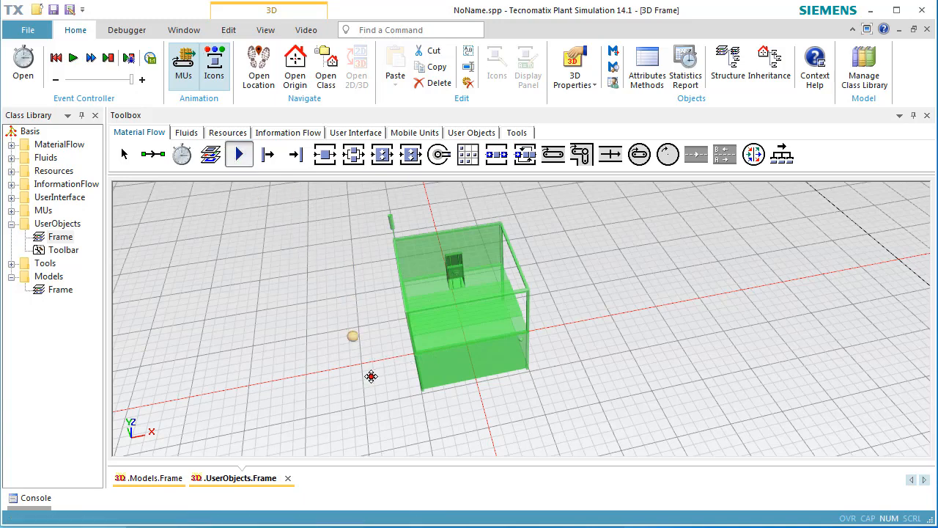
{"action": "left_click", "coordinate": [370, 376]}
{"action": "left_click", "coordinate": [563, 327]}
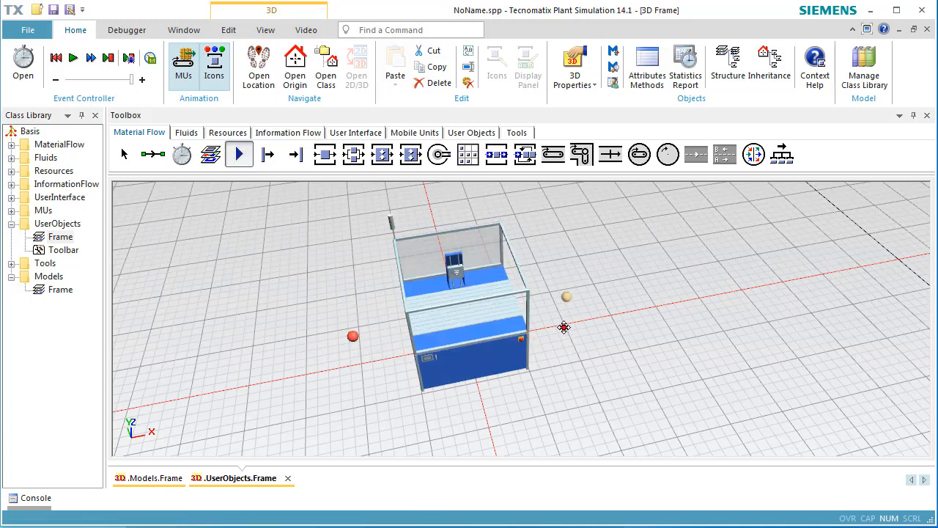
Connect the first interface to the station and the station to the second interface with connectors
{"action": "left_click", "coordinate": [156, 159]}
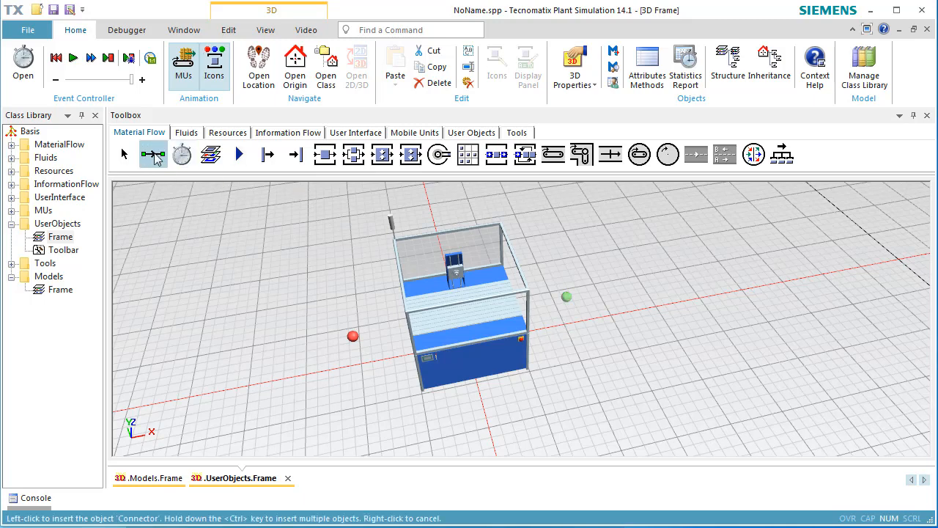
{"action": "left_click", "coordinate": [352, 337]}
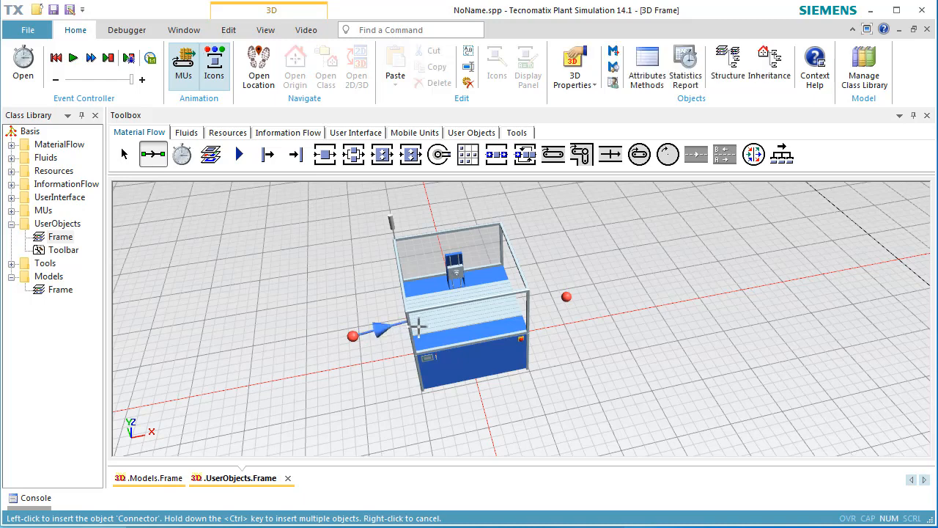
{"action": "left_click", "coordinate": [484, 321]}
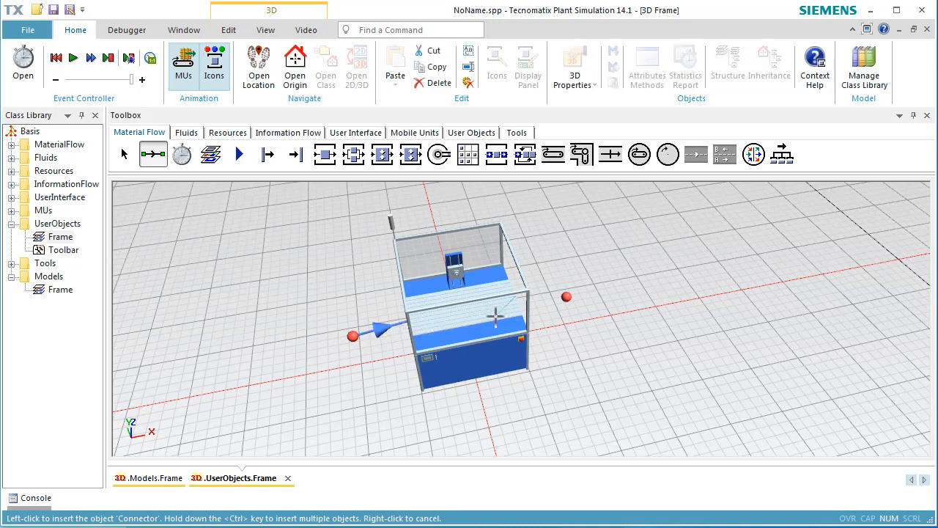
{"action": "left_click", "coordinate": [566, 296]}
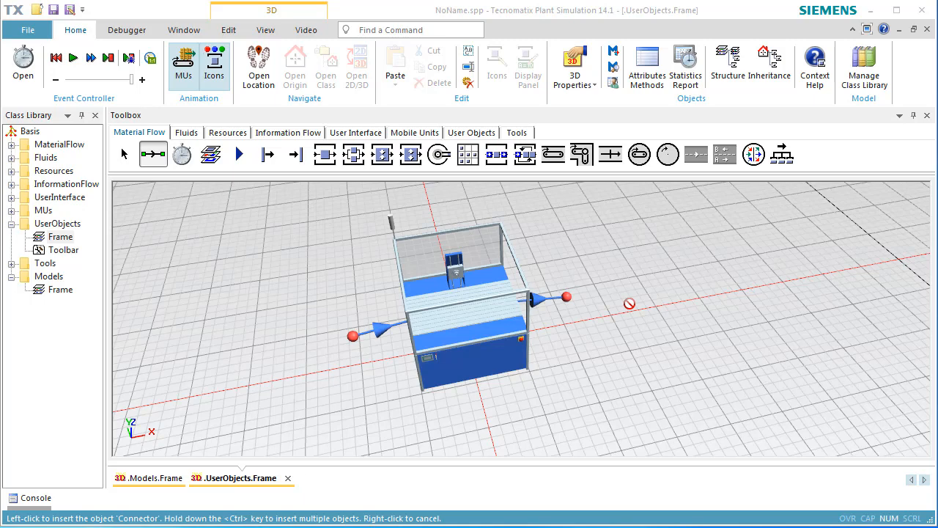
{"action": "right_click", "coordinate": [629, 303]}
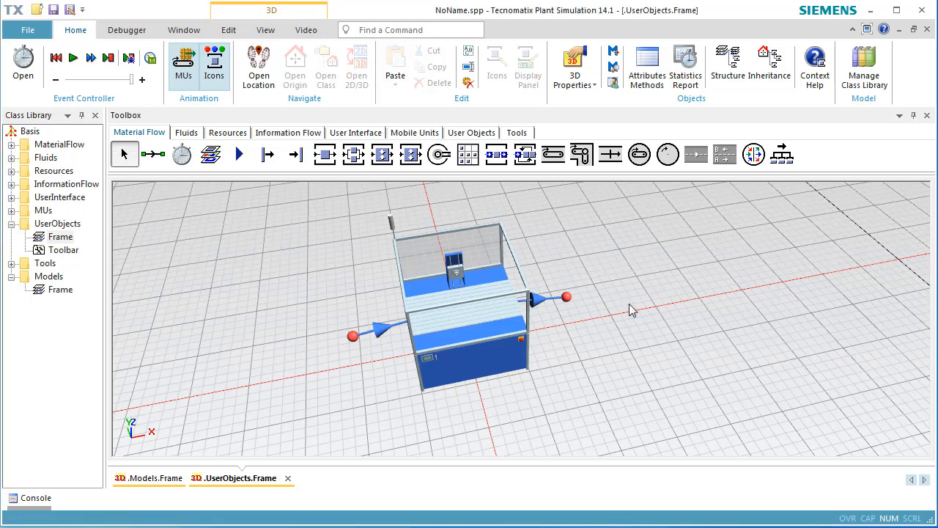
Open the station in a new 3D window
{"action": "left_click", "coordinate": [472, 321]}
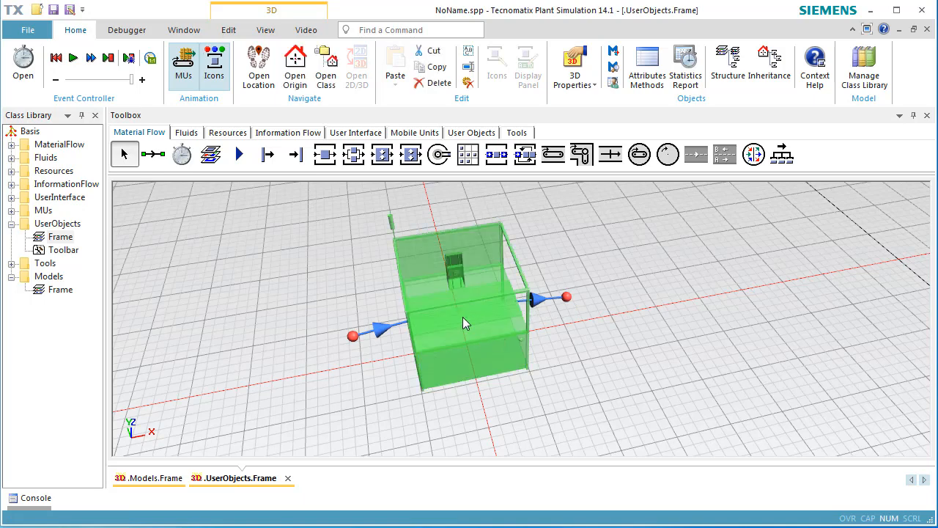
{"action": "right_click", "coordinate": [463, 318]}
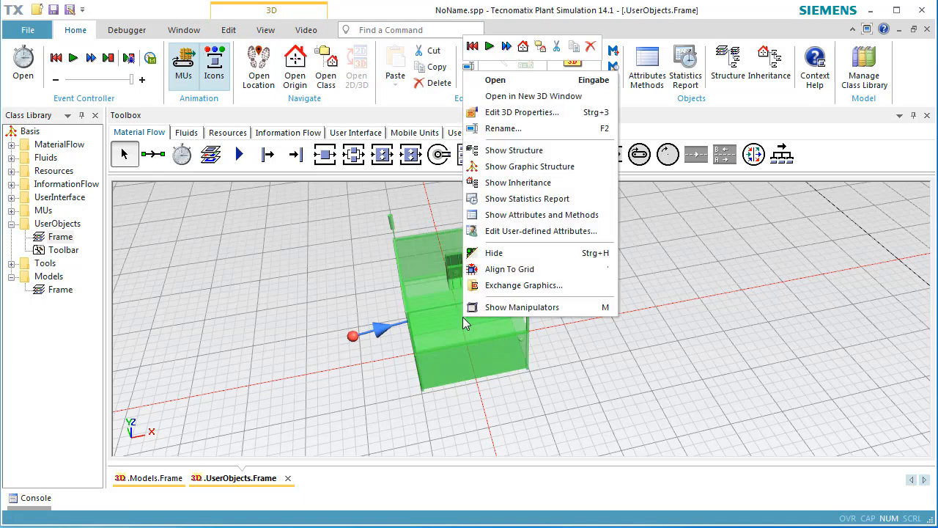
{"action": "left_click", "coordinate": [569, 100]}
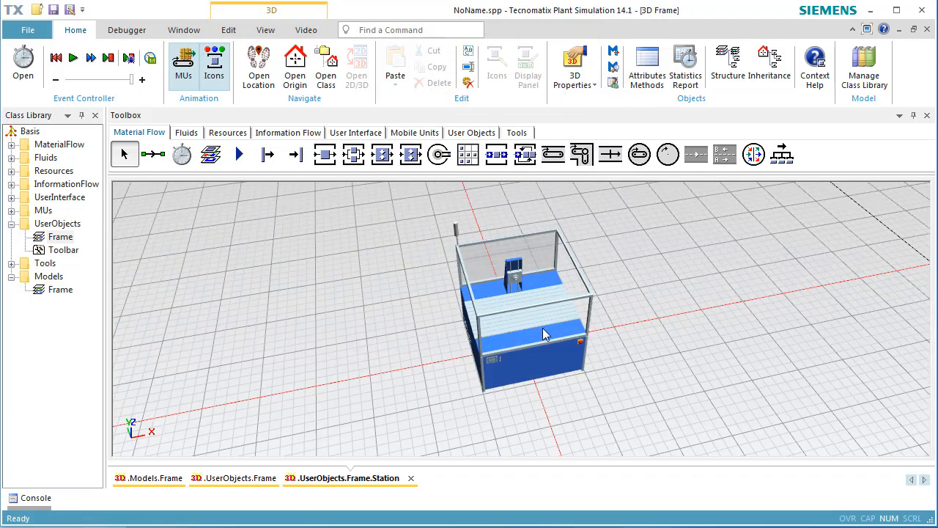
Start making the station's tool graphic an animatable object and name it ToolHolder
{"action": "scroll", "coordinate": [513, 281], "scroll_direction": "up", "scroll_amount": 3}
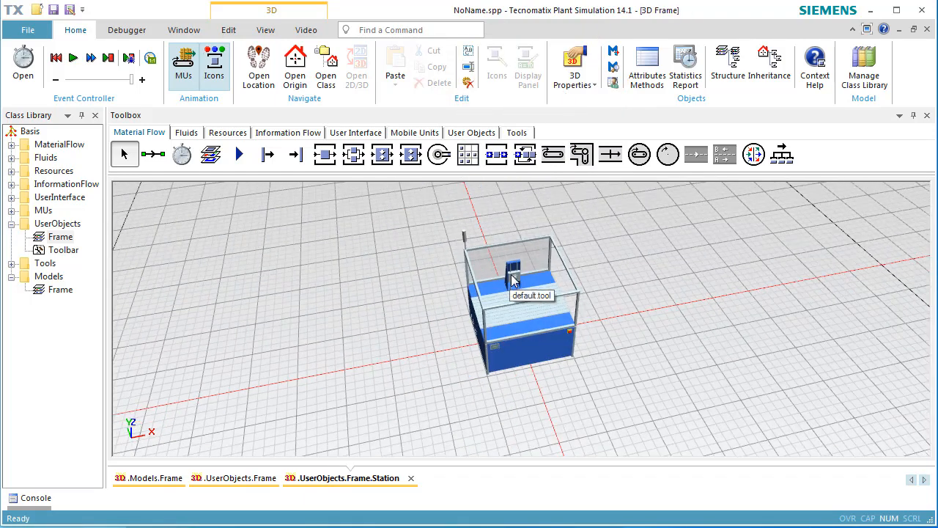
{"action": "scroll", "coordinate": [513, 275], "scroll_direction": "up", "scroll_amount": 5}
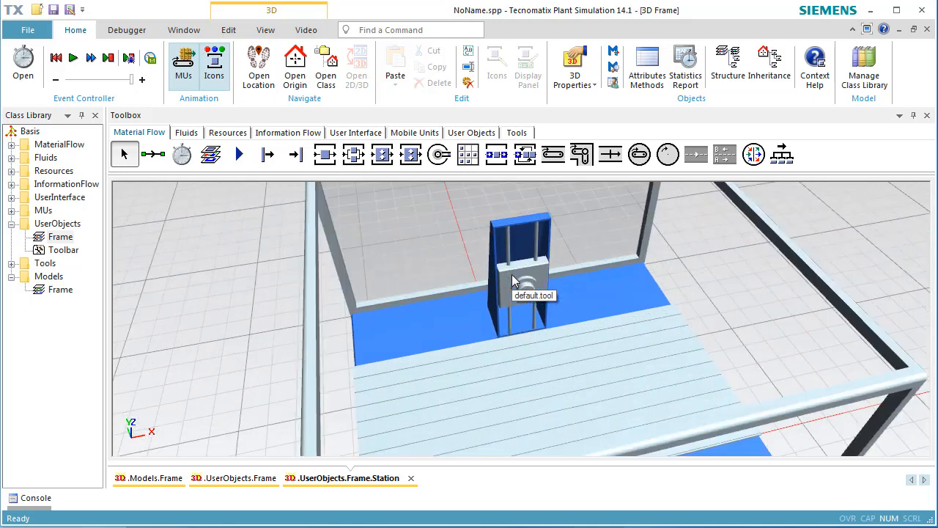
{"action": "left_click", "coordinate": [540, 253]}
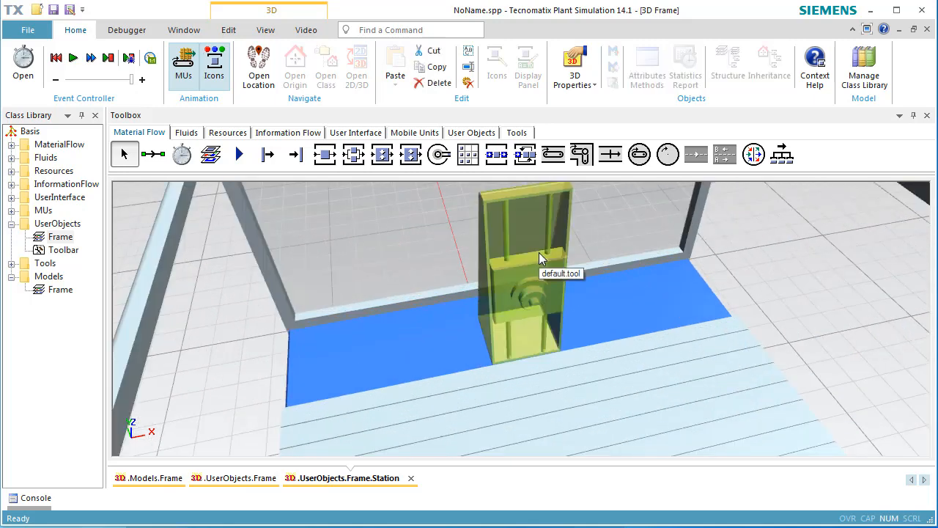
{"action": "right_click", "coordinate": [539, 253]}
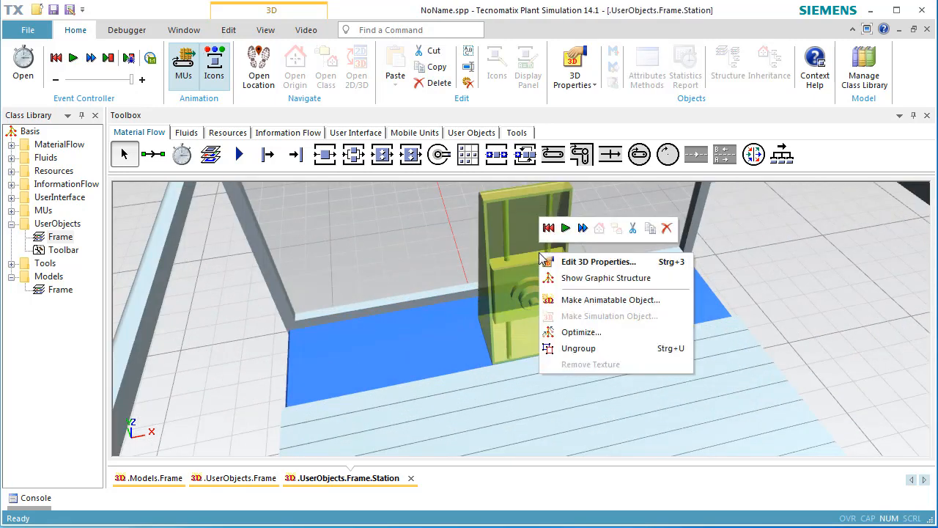
{"action": "left_click", "coordinate": [586, 301]}
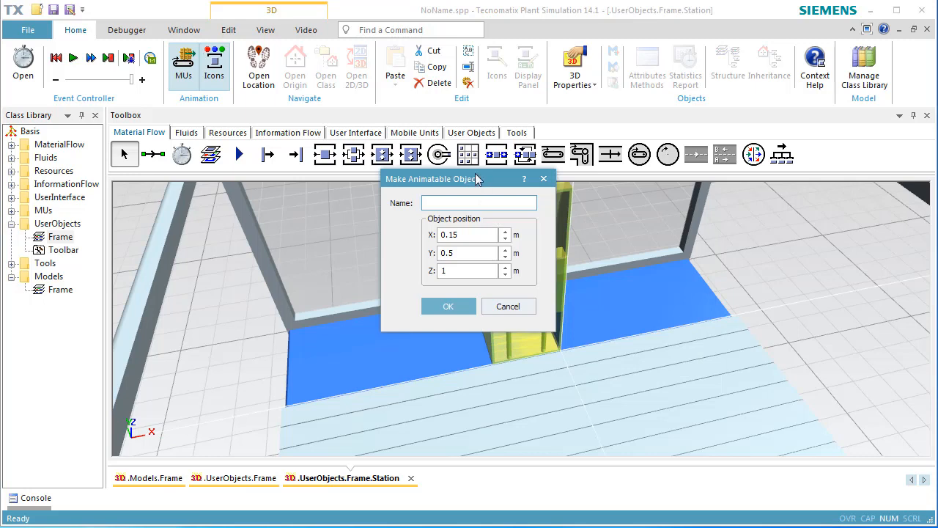
{"action": "left_click_drag", "start_coordinate": [476, 176], "coordinate": [725, 196]}
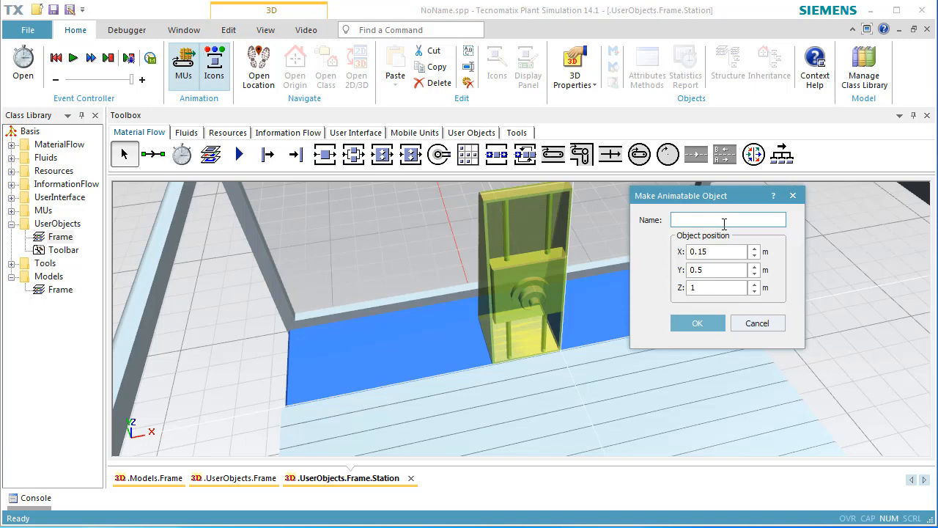
{"action": "type", "text": "ToolHolder"}
Set the animatable object's position to X 0 m and Y 0.6 m and create it
{"action": "left_click", "coordinate": [729, 252]}
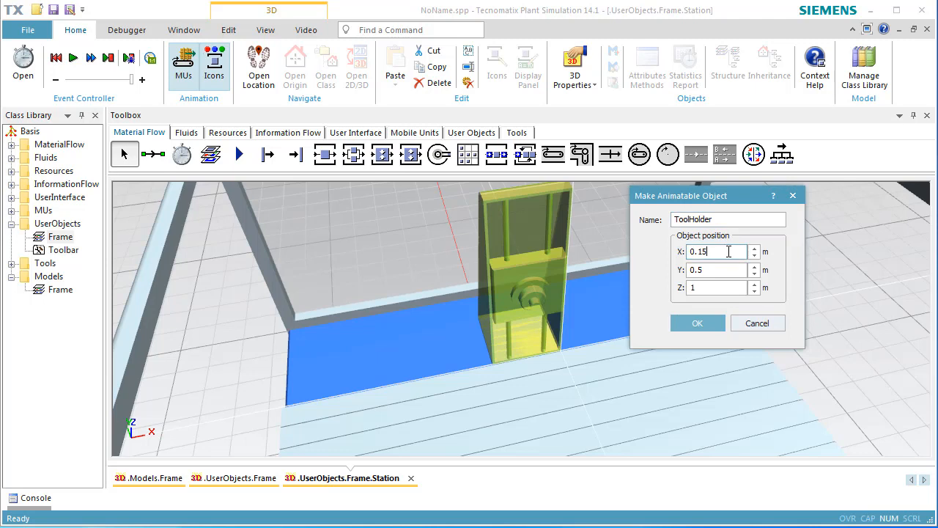
{"action": "key", "text": "BackSpace"}
{"action": "key", "text": "BackSpace"}
{"action": "key", "text": "BackSpace"}
{"action": "key", "text": "BackSpace"}
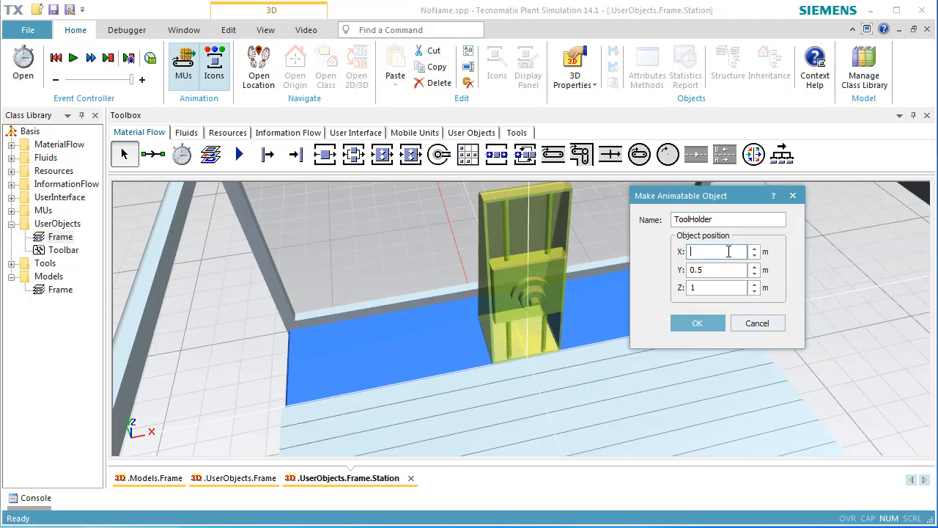
{"action": "type", "text": "0"}
{"action": "left_click", "coordinate": [730, 270]}
{"action": "key", "text": "BackSpace"}
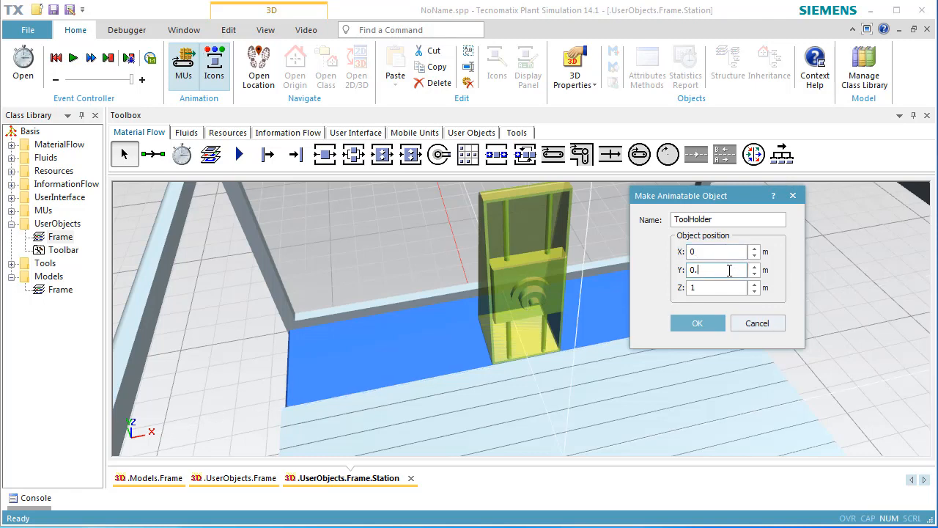
{"action": "type", "text": "6"}
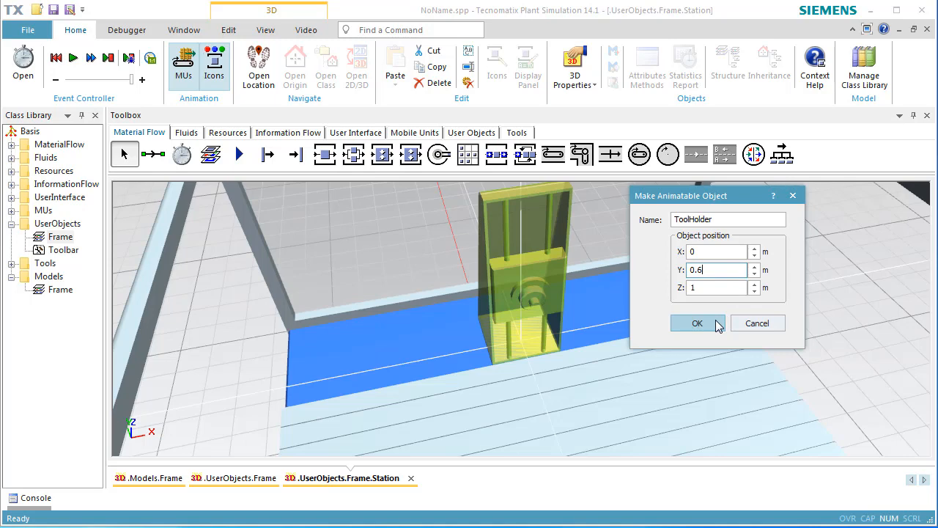
{"action": "left_click", "coordinate": [697, 323]}
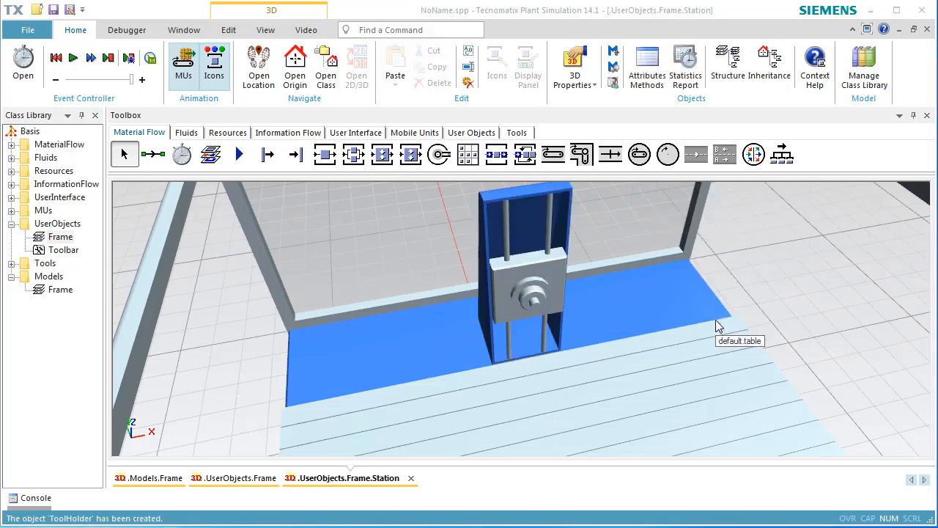
Turn off snapping to grid and to objects, and move the ToolHolder to the left end of the blue strip behind the station's table
{"action": "left_click", "coordinate": [533, 286]}
{"action": "left_click_drag", "start_coordinate": [533, 285], "coordinate": [312, 310]}
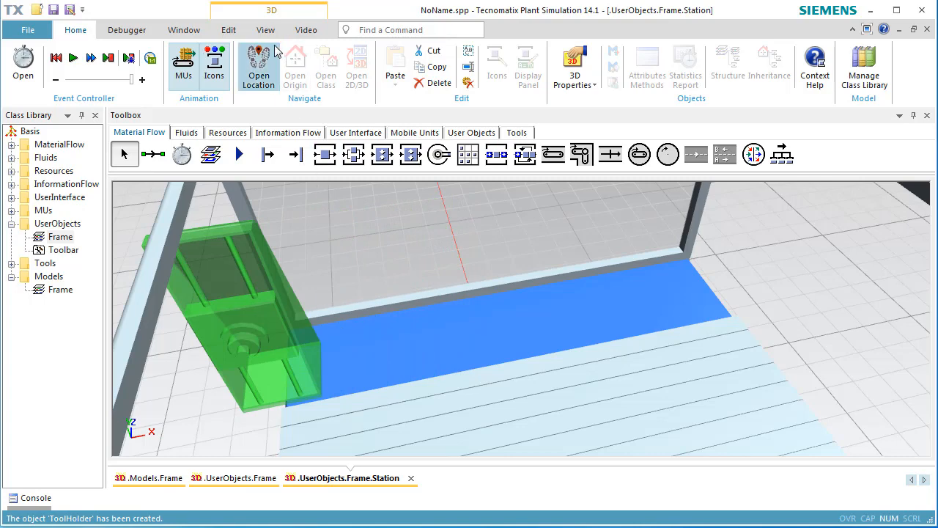
{"action": "left_click", "coordinate": [228, 30]}
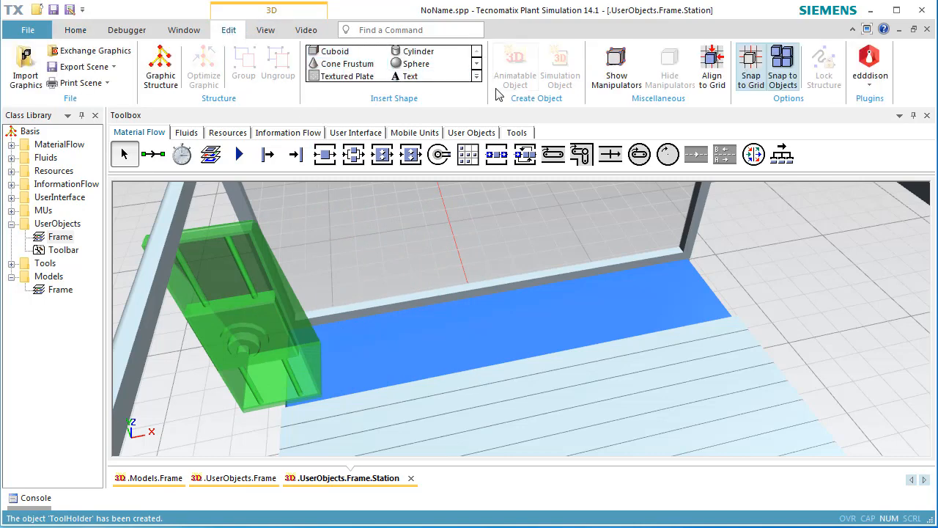
{"action": "left_click", "coordinate": [753, 72]}
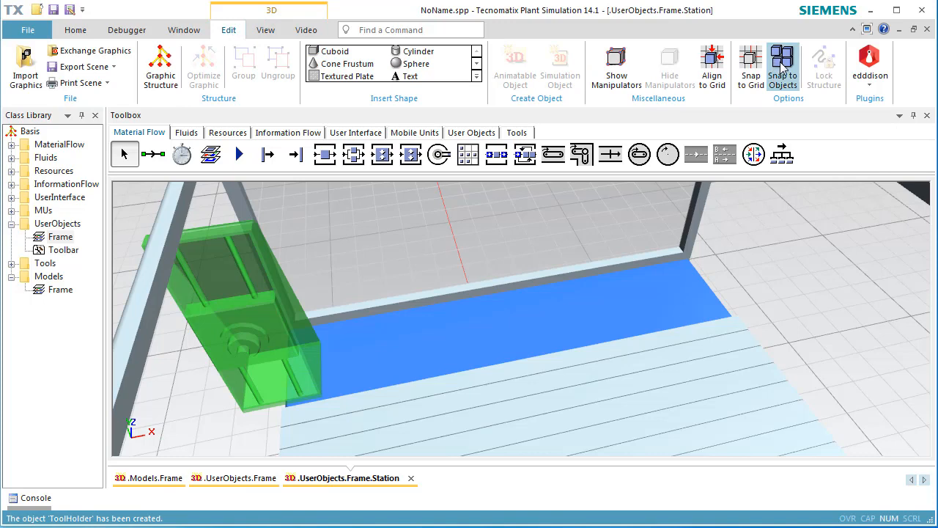
{"action": "left_click", "coordinate": [782, 64]}
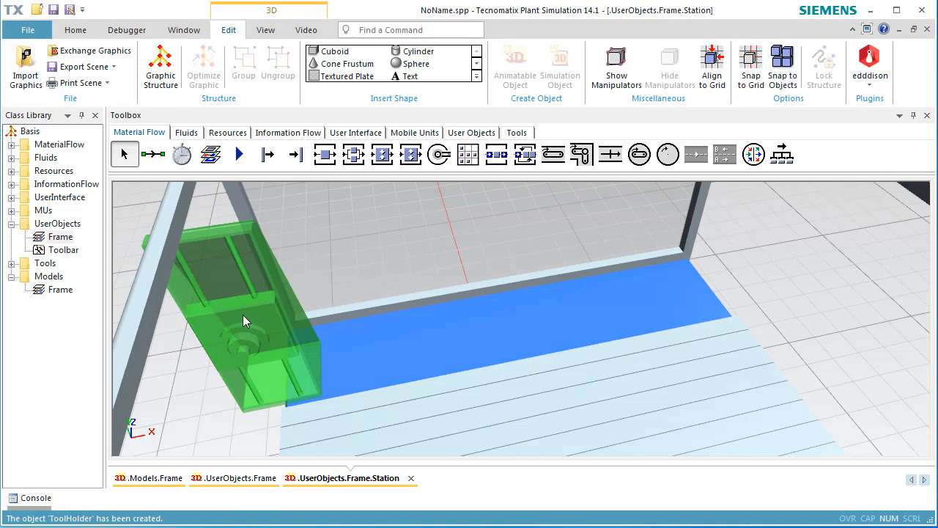
{"action": "left_click_drag", "start_coordinate": [247, 315], "coordinate": [299, 308]}
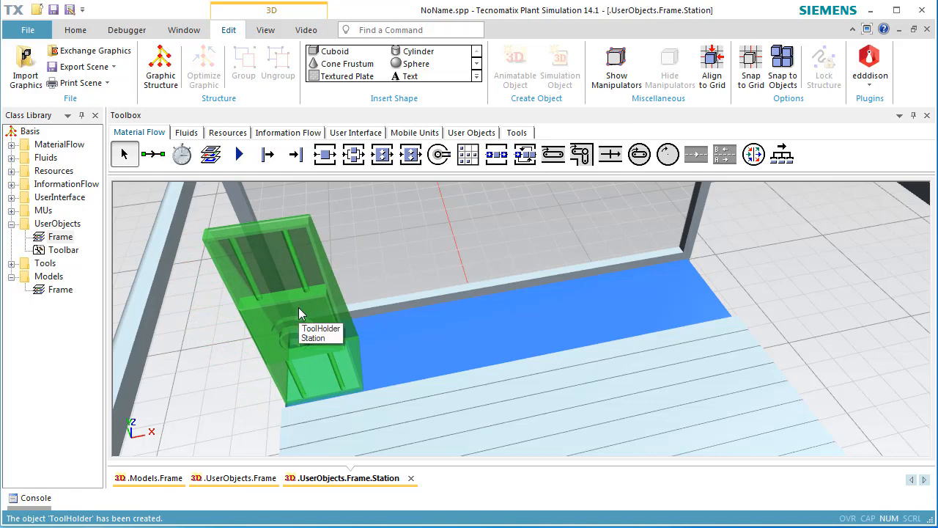
Check the ToolHolder's position at the near end of the blue strip, then move it to the opposite end and check its position there
{"action": "double_click", "coordinate": [299, 314]}
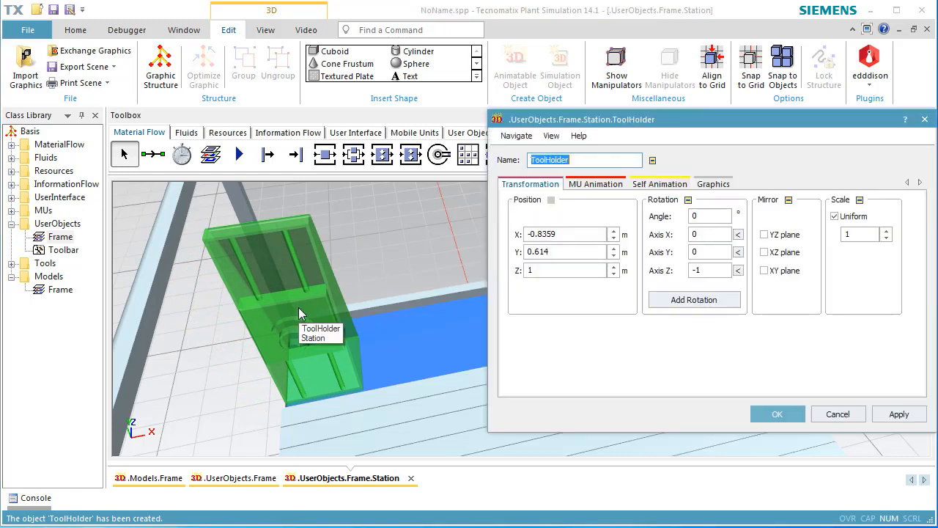
{"action": "left_click", "coordinate": [767, 417]}
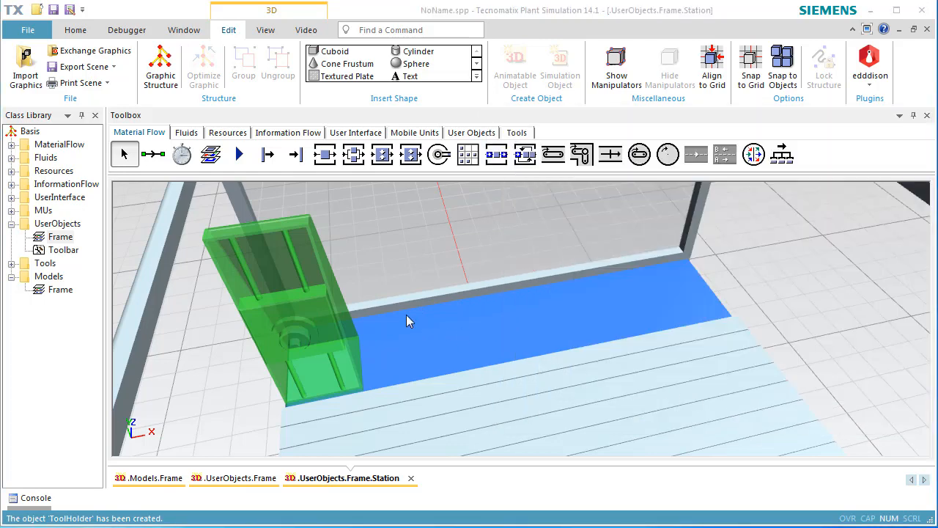
{"action": "left_click_drag", "start_coordinate": [318, 308], "coordinate": [745, 234]}
{"action": "left_click_drag", "start_coordinate": [750, 232], "coordinate": [755, 233]}
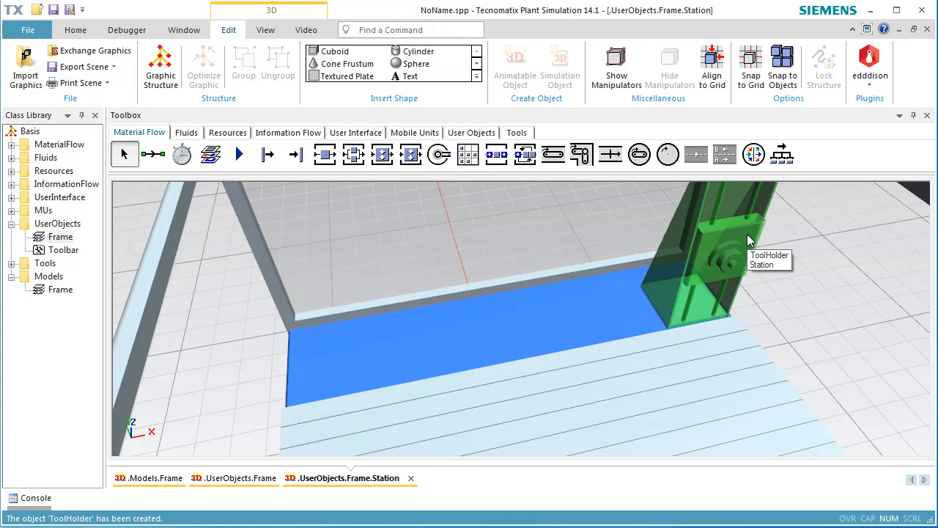
{"action": "double_click", "coordinate": [748, 236]}
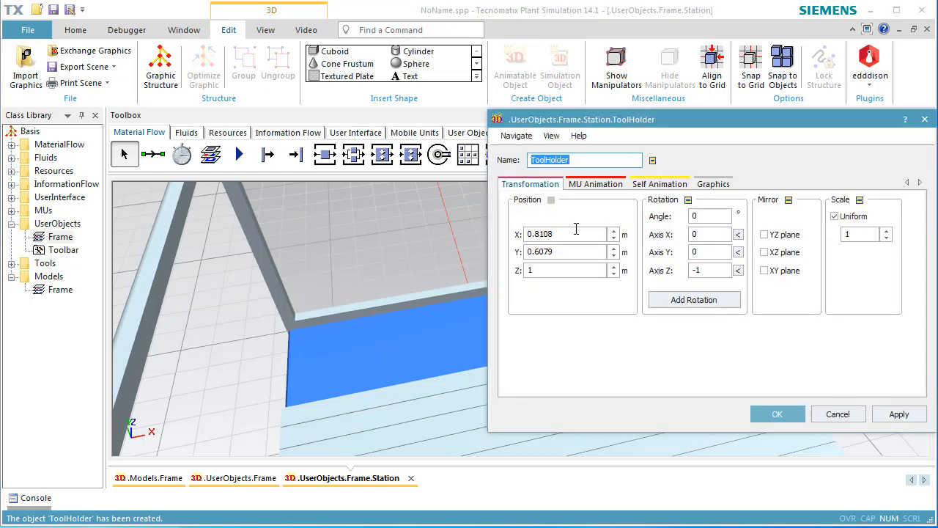
{"action": "left_click", "coordinate": [568, 233]}
{"action": "double_click", "coordinate": [568, 234]}
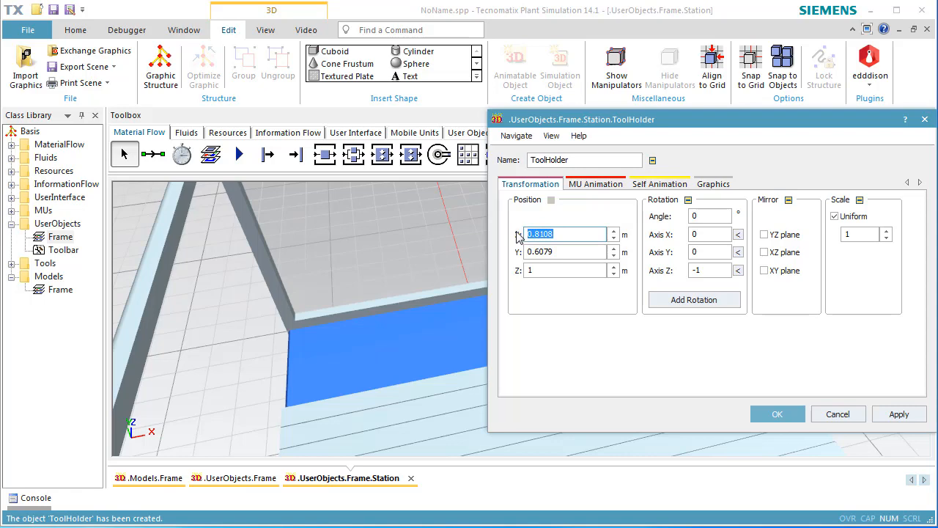
{"action": "left_click", "coordinate": [775, 414]}
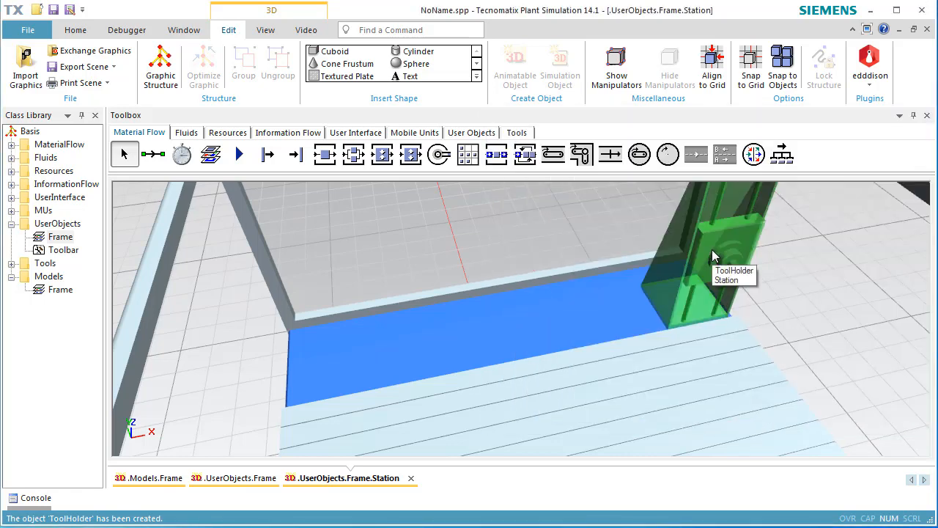
Move the ToolHolder to the middle of the blue strip, about X -0.05 m, and add a Lines self-animation path named Left
{"action": "left_click_drag", "start_coordinate": [712, 249], "coordinate": [492, 283]}
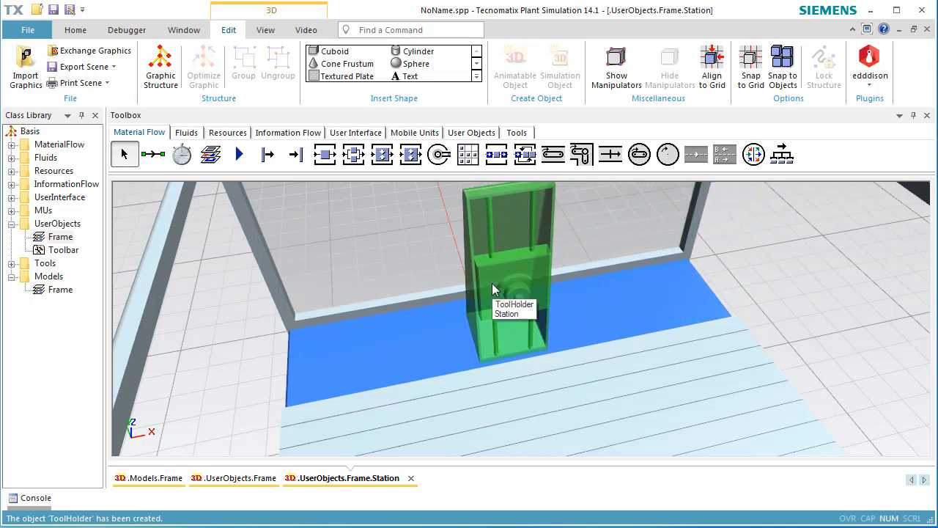
{"action": "right_click", "coordinate": [524, 277]}
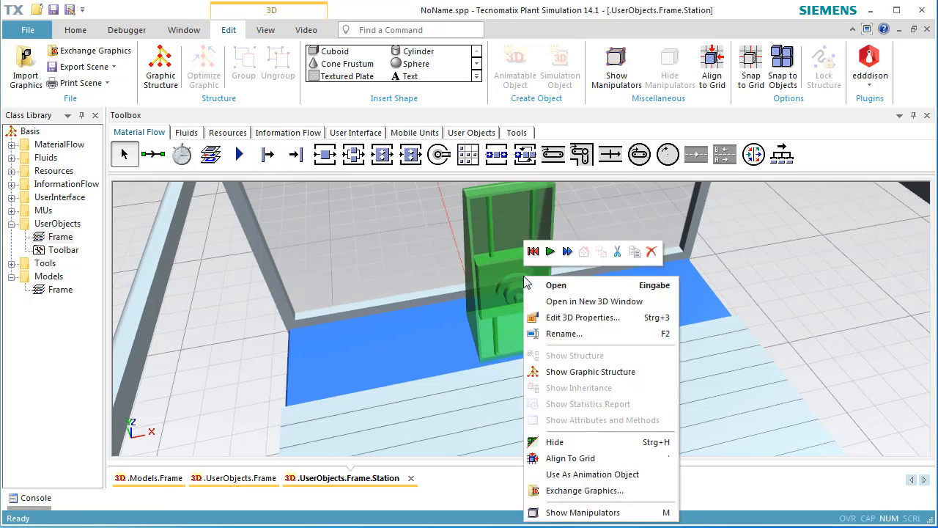
{"action": "left_click", "coordinate": [553, 318]}
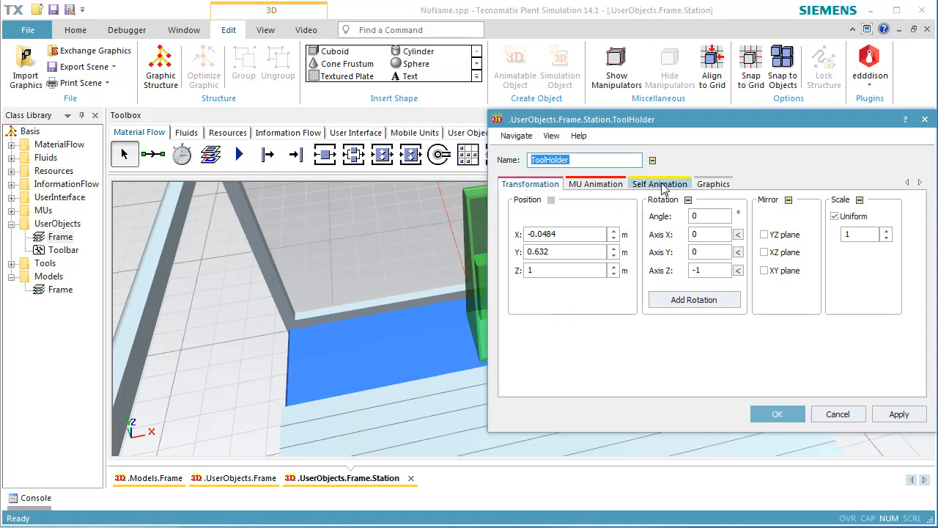
{"action": "left_click", "coordinate": [662, 184]}
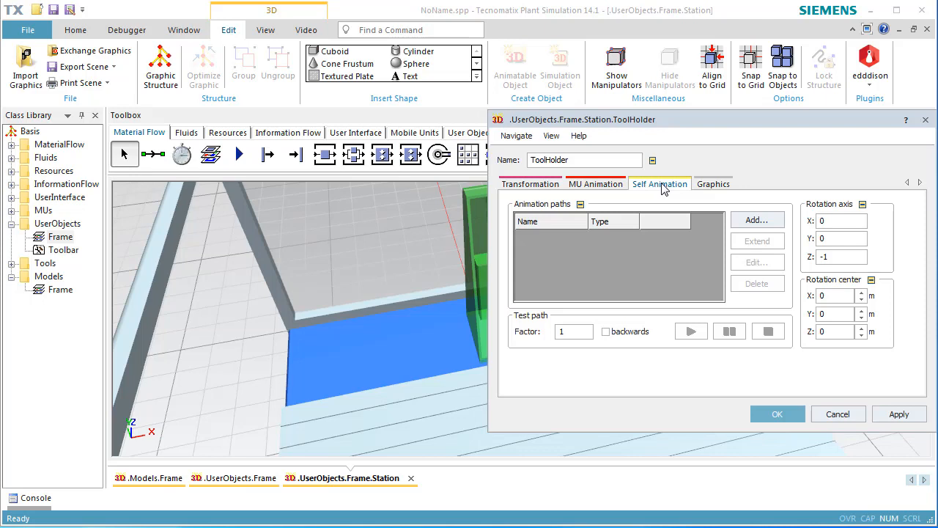
{"action": "left_click", "coordinate": [747, 220]}
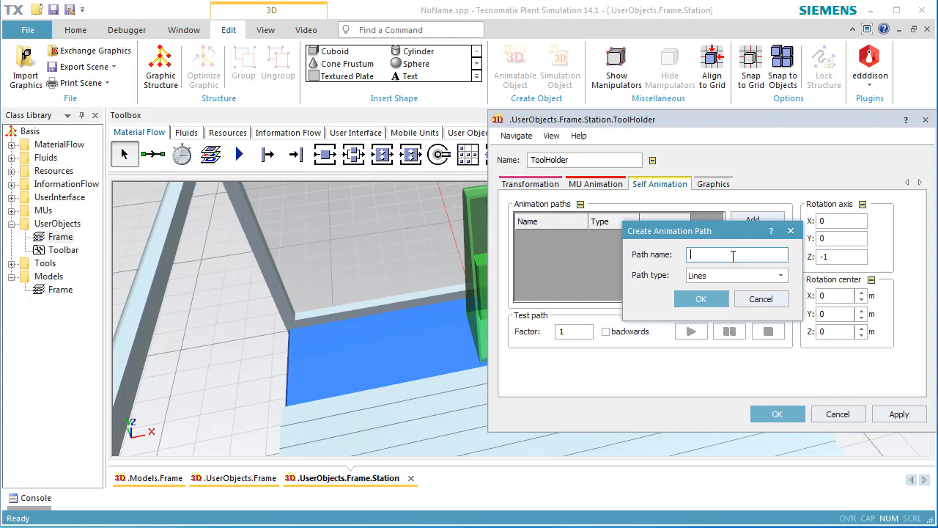
{"action": "type", "text": "Left"}
{"action": "left_click", "coordinate": [711, 301]}
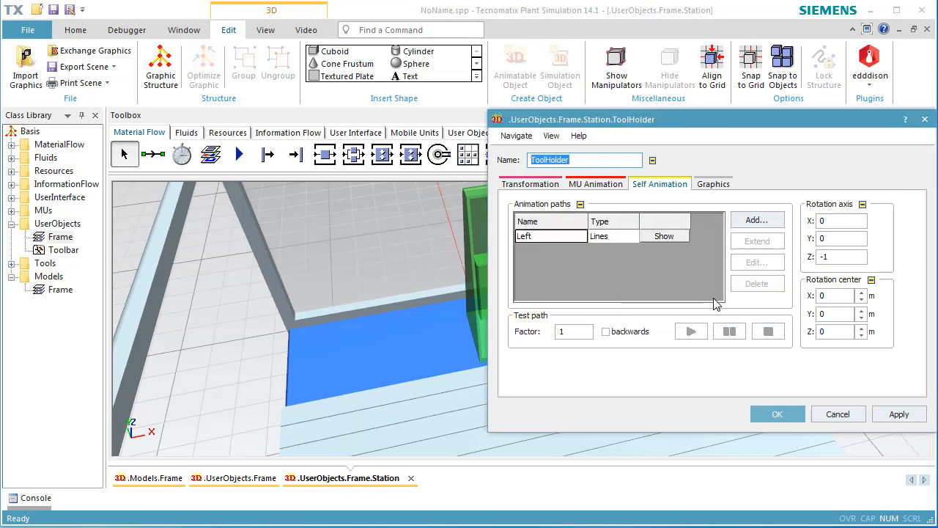
Add a second anchor point to the Left path at X -0.8 m with a velocity time of 1, and test the path
{"action": "left_click", "coordinate": [564, 236]}
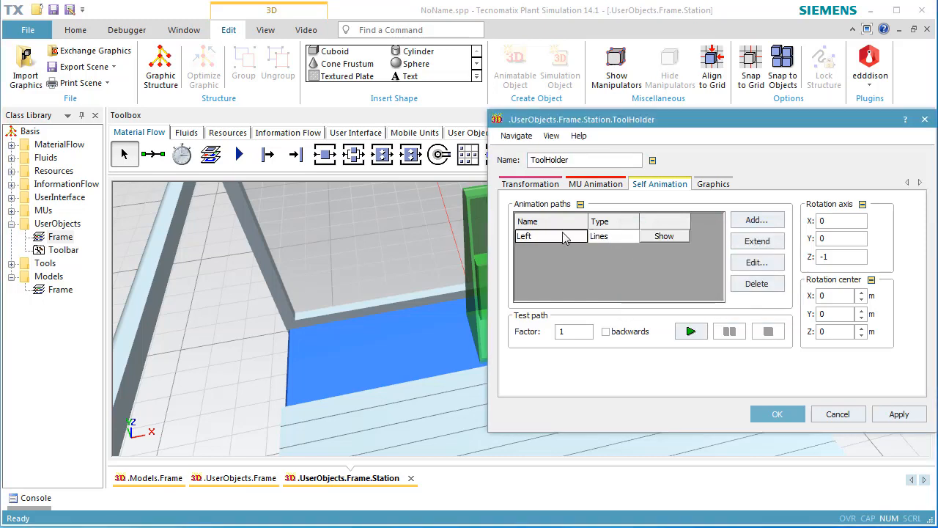
{"action": "left_click", "coordinate": [747, 266]}
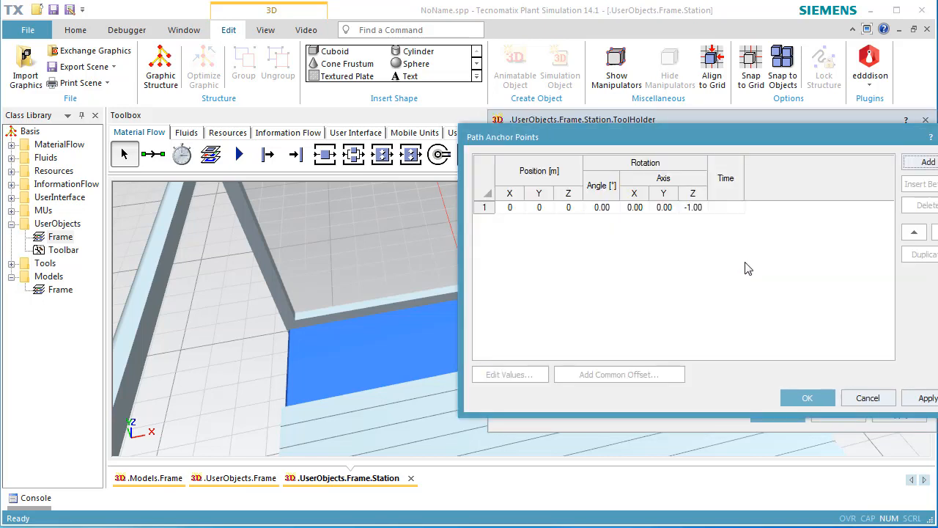
{"action": "left_click", "coordinate": [911, 164]}
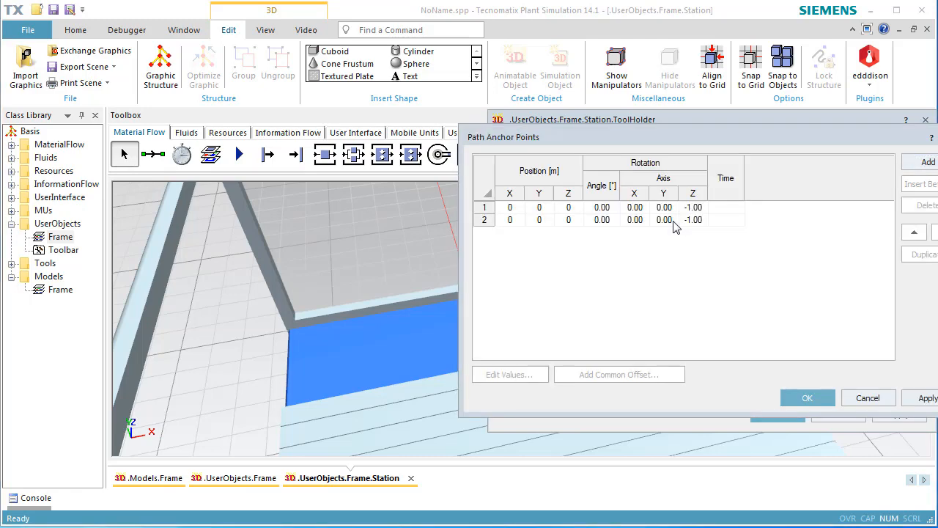
{"action": "left_click", "coordinate": [509, 222]}
{"action": "left_click", "coordinate": [517, 374]}
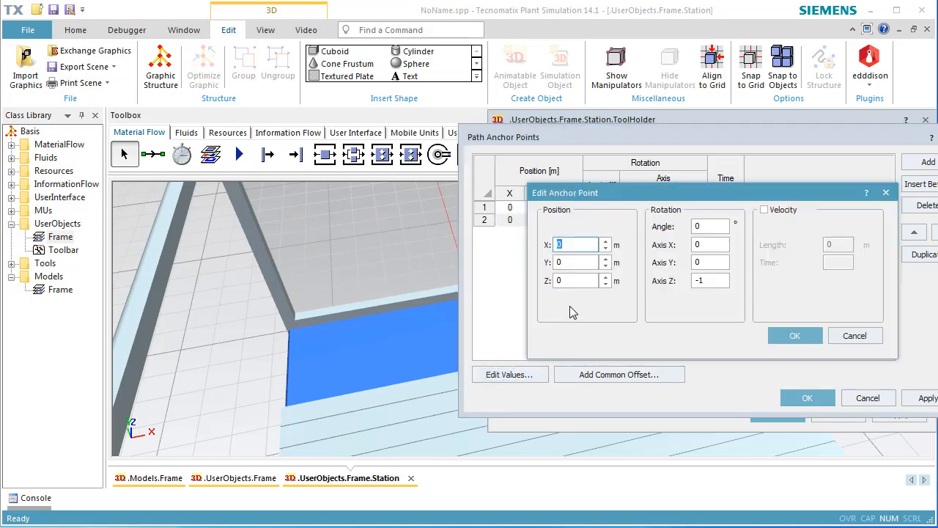
{"action": "type", "text": "-0.8"}
{"action": "left_click", "coordinate": [765, 211]}
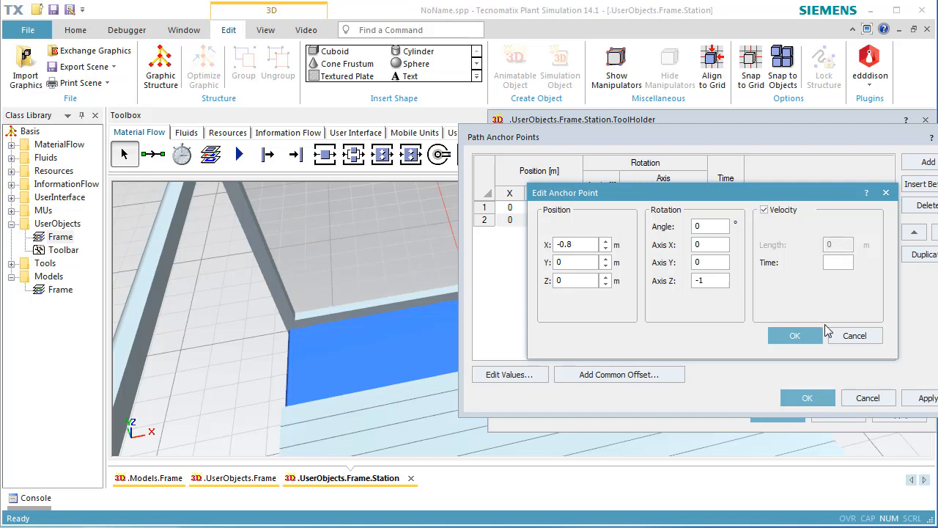
{"action": "left_click", "coordinate": [838, 261]}
{"action": "type", "text": "1"}
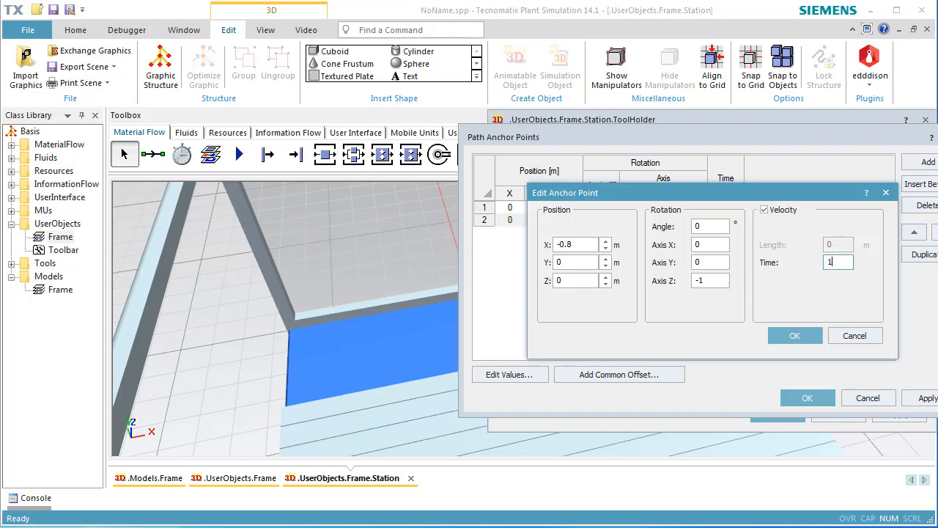
{"action": "left_click", "coordinate": [797, 337]}
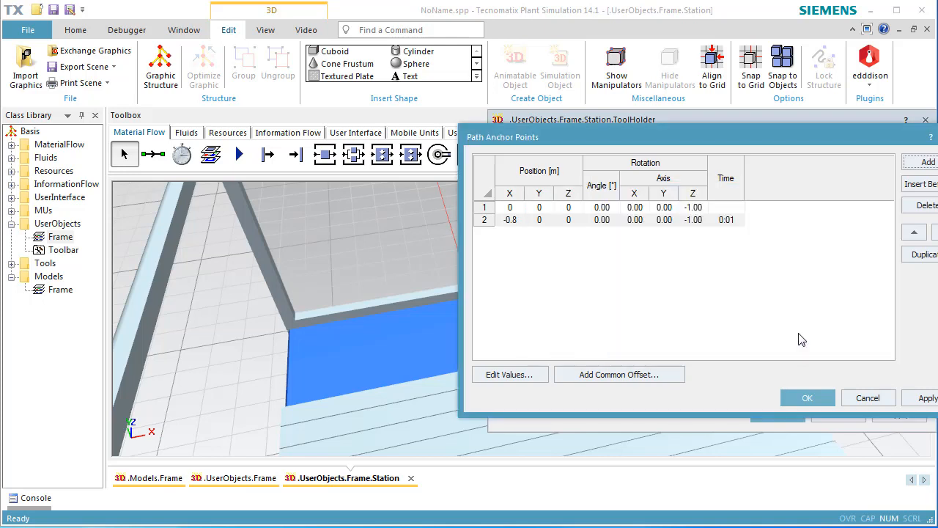
{"action": "left_click", "coordinate": [790, 395]}
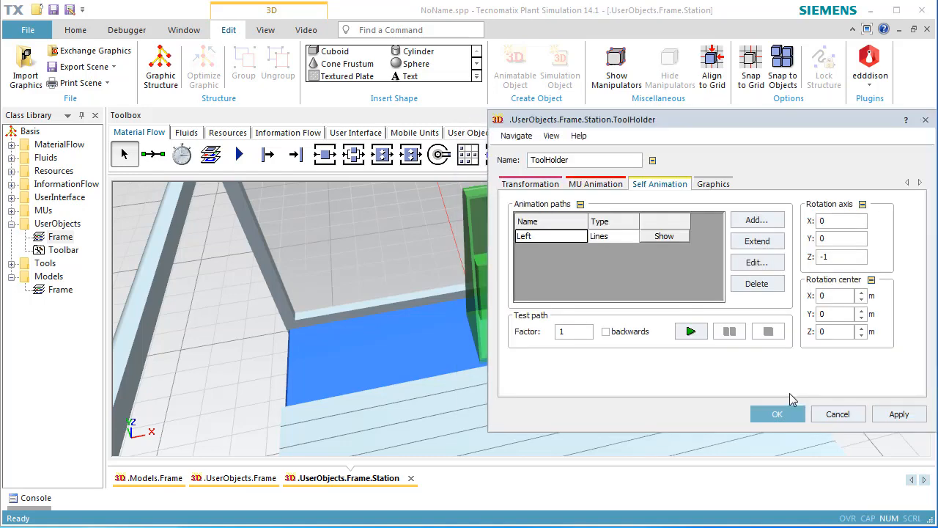
{"action": "left_click", "coordinate": [691, 332]}
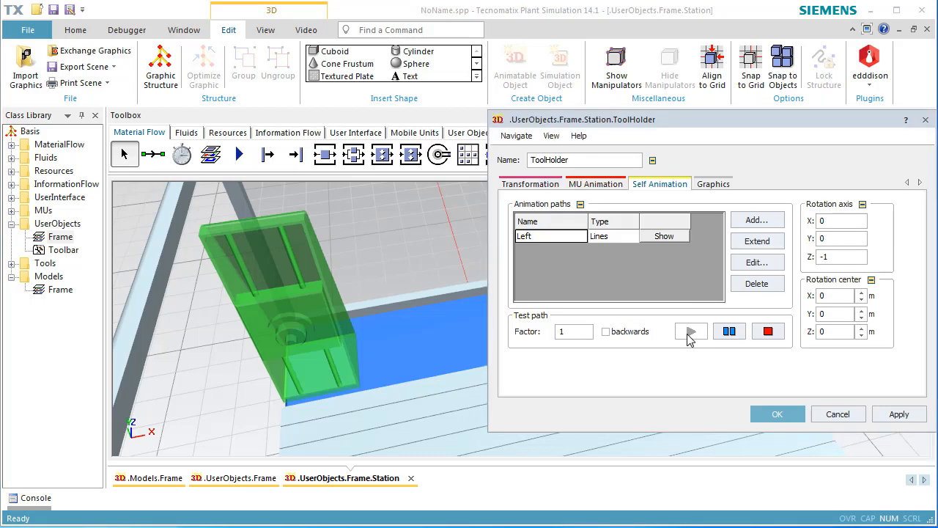
Add another self-animation path to the ToolHolder, named Right, of type Lines
{"action": "left_click", "coordinate": [743, 221]}
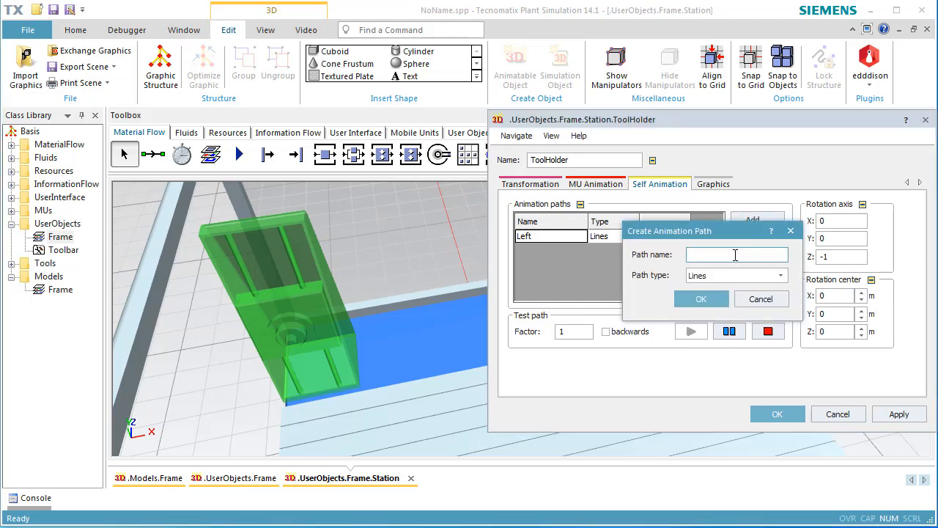
{"action": "type", "text": "Right"}
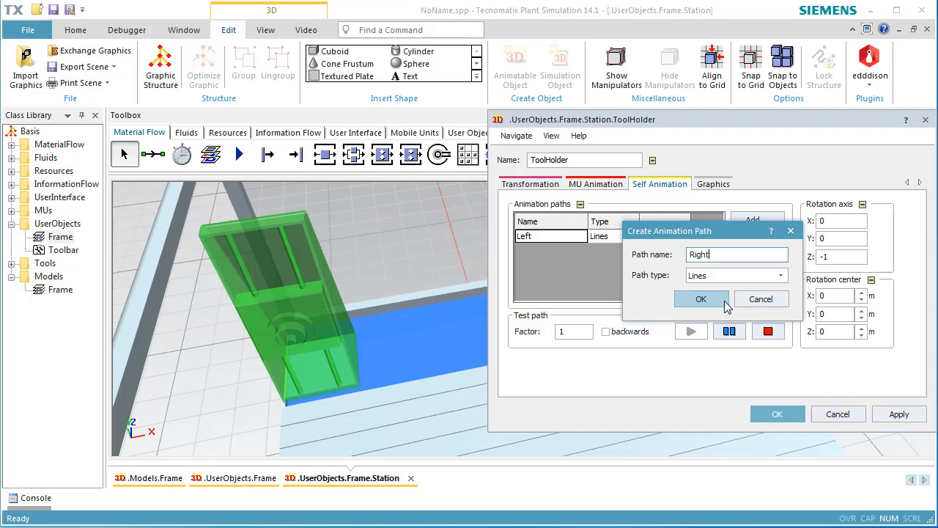
{"action": "left_click", "coordinate": [725, 301]}
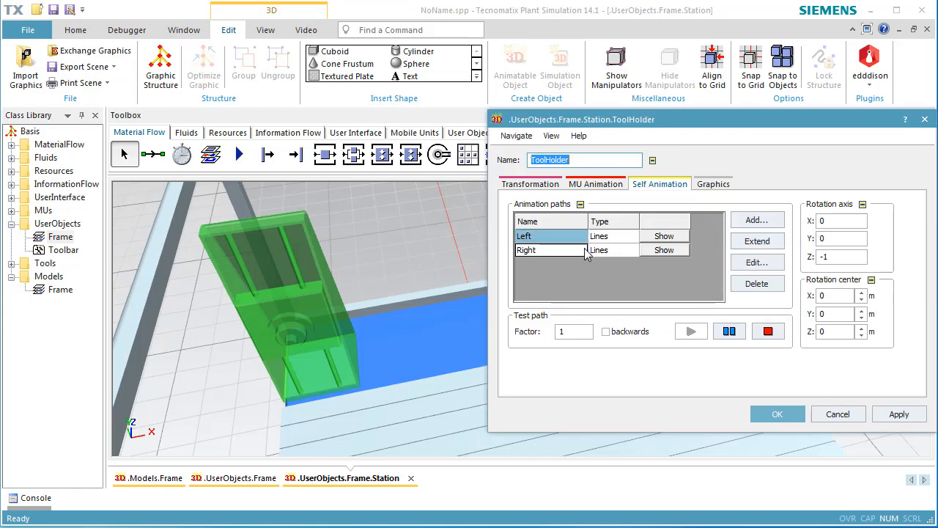
Set the Right path's first anchor point to X -0.8 m with a velocity time of 20
{"action": "left_click", "coordinate": [562, 250]}
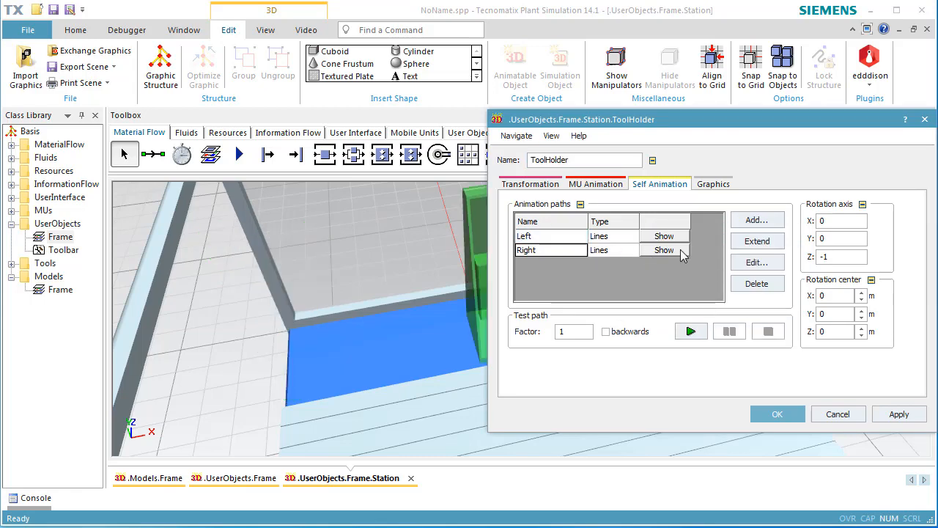
{"action": "left_click", "coordinate": [750, 264]}
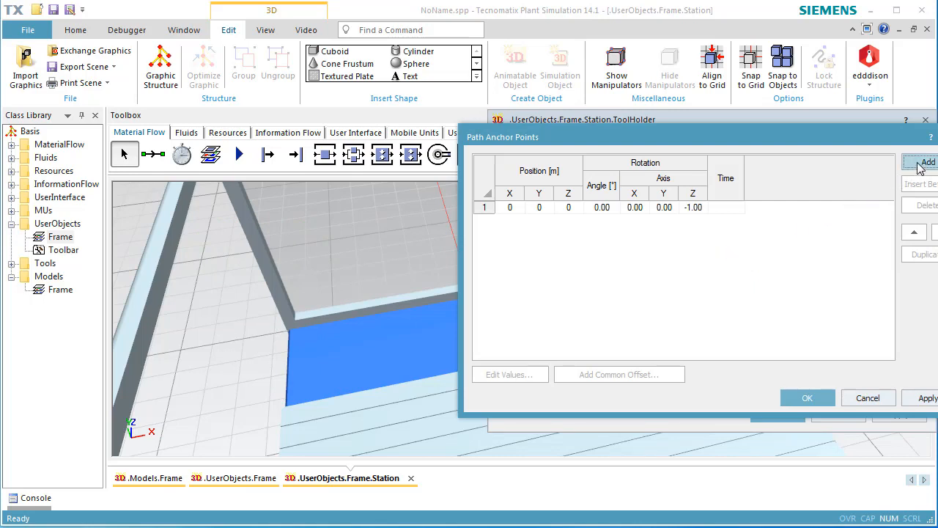
{"action": "left_click", "coordinate": [658, 212]}
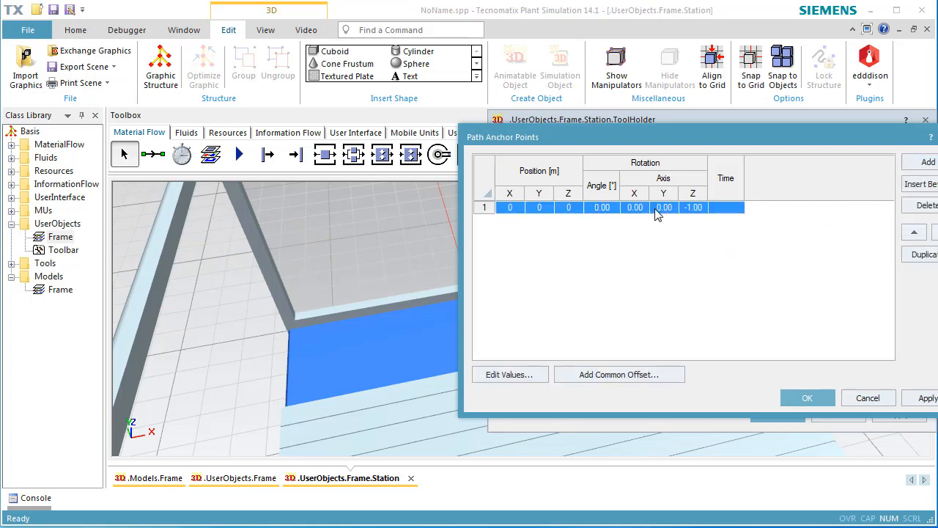
{"action": "left_click", "coordinate": [523, 374]}
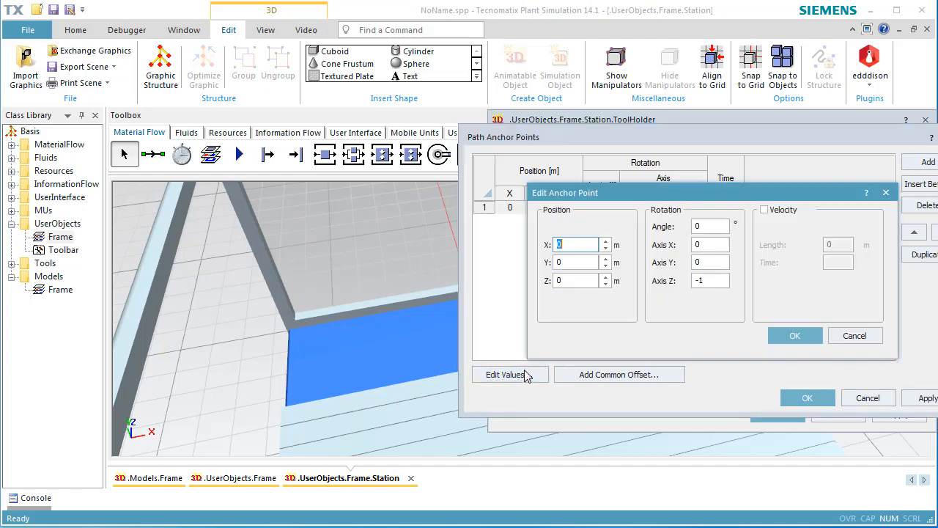
{"action": "left_click", "coordinate": [581, 244]}
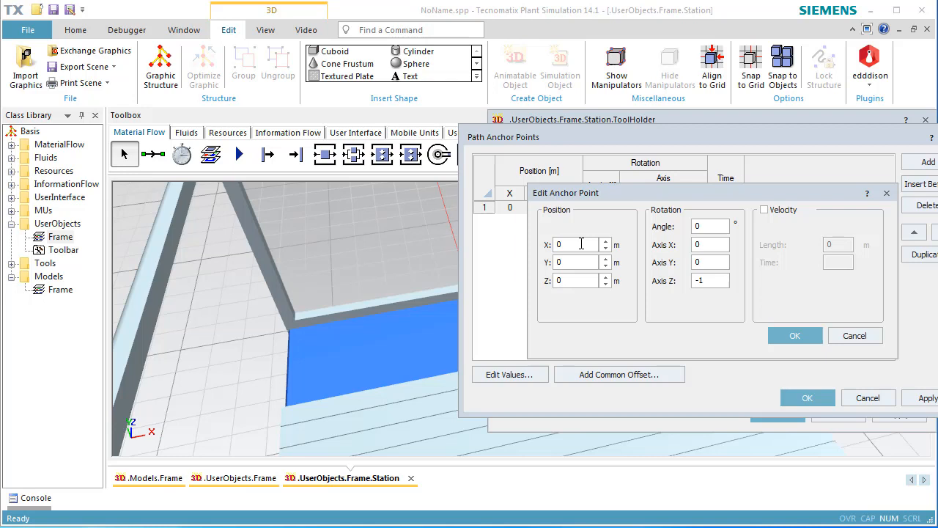
{"action": "double_click", "coordinate": [581, 245]}
{"action": "type", "text": "-"}
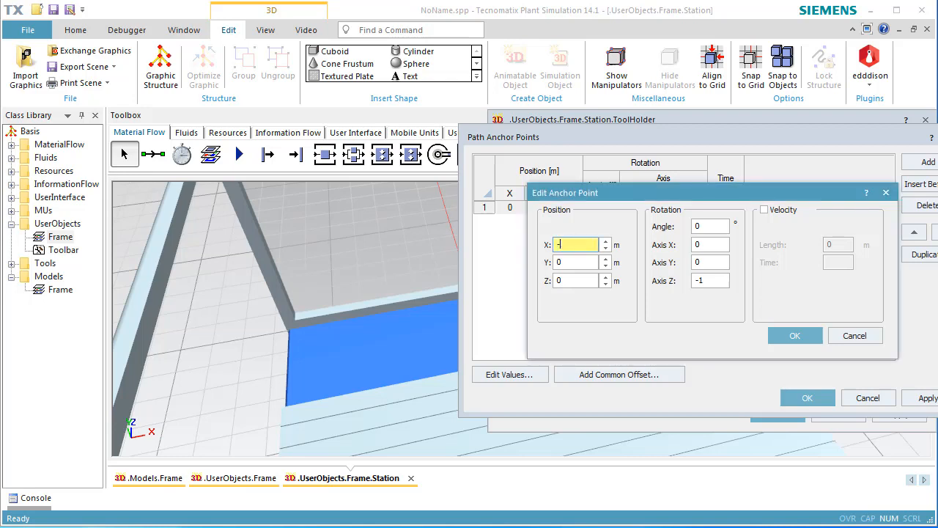
{"action": "type", "text": "0.8"}
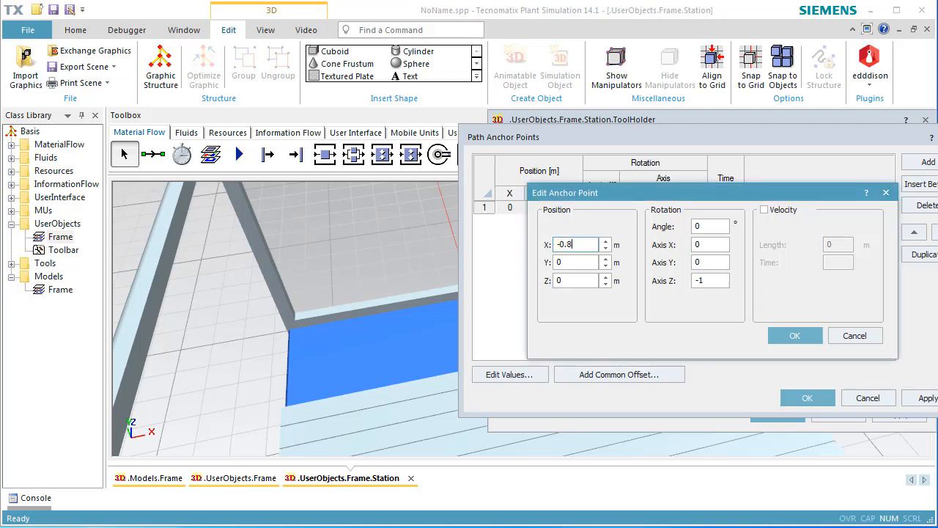
{"action": "left_click", "coordinate": [765, 210]}
{"action": "left_click", "coordinate": [840, 265]}
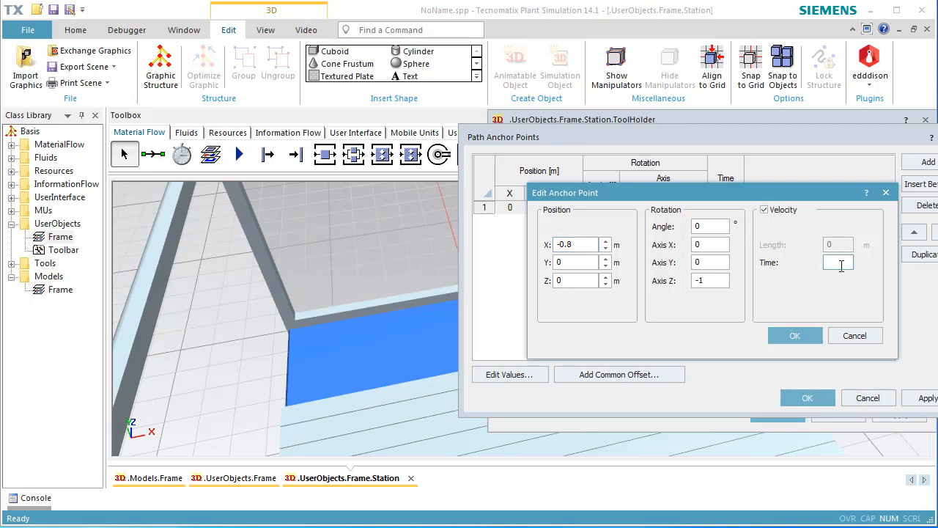
{"action": "type", "text": "20"}
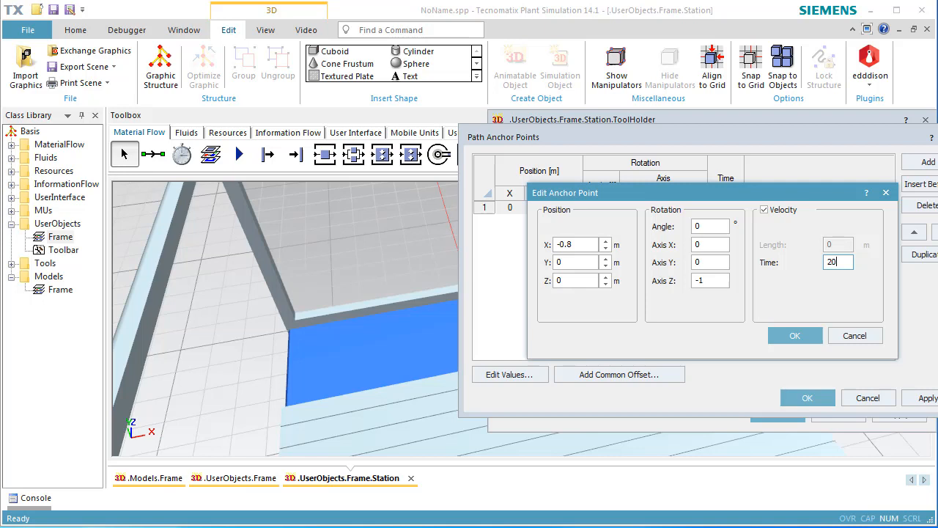
{"action": "left_click", "coordinate": [797, 336]}
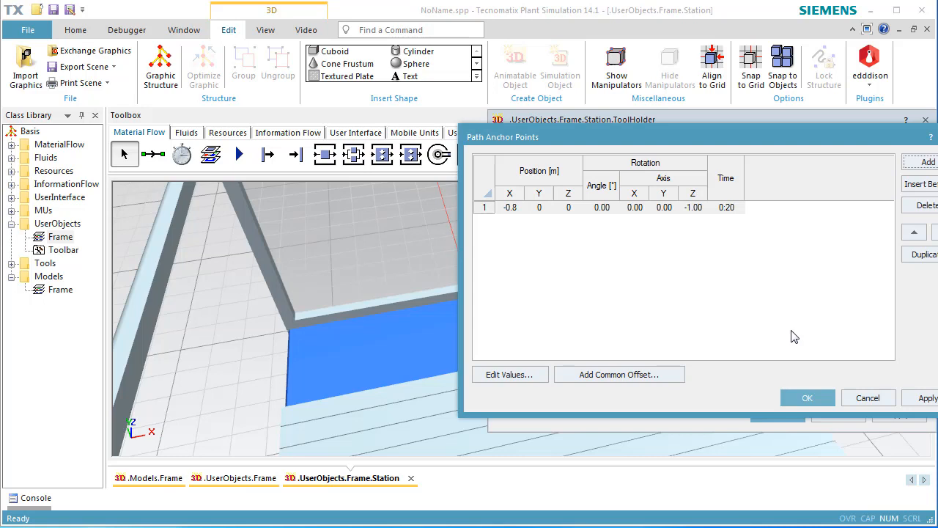
Add a second anchor point to the Right path at X 0.8 m, and test the path with the ToolHolder in view
{"action": "left_click", "coordinate": [927, 162]}
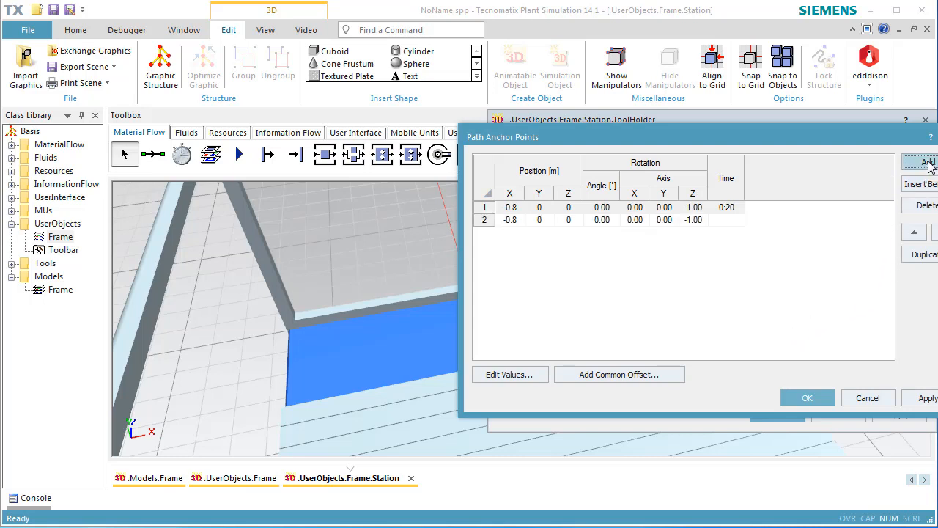
{"action": "left_click", "coordinate": [569, 221]}
{"action": "double_click", "coordinate": [569, 221]}
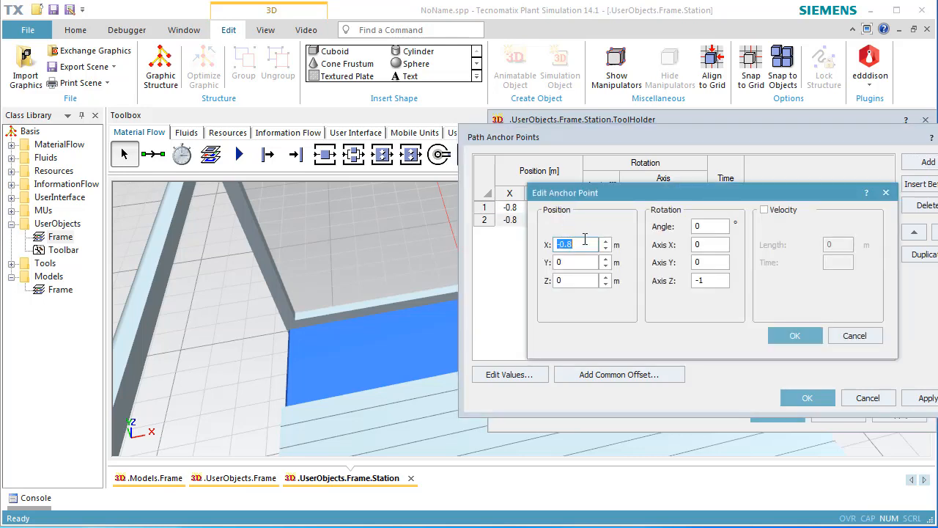
{"action": "type", "text": "0.8"}
{"action": "left_click", "coordinate": [778, 337]}
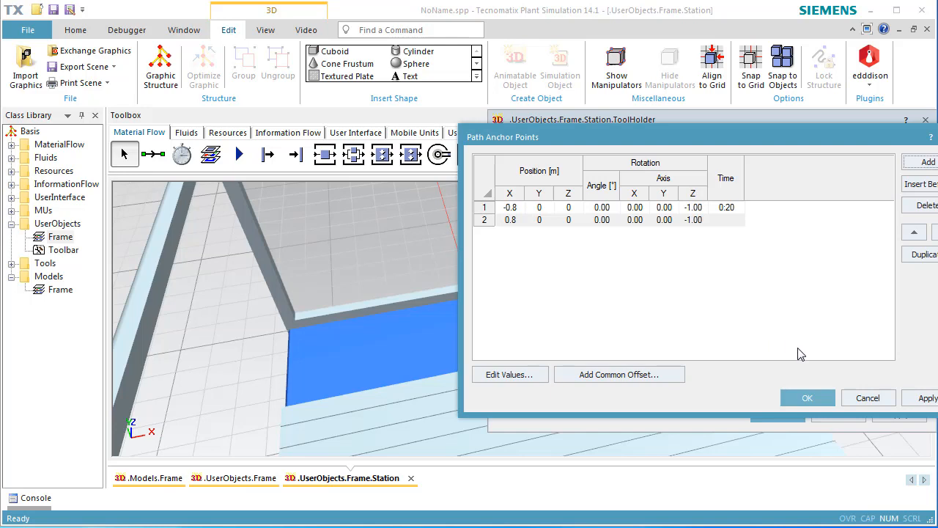
{"action": "left_click", "coordinate": [809, 398]}
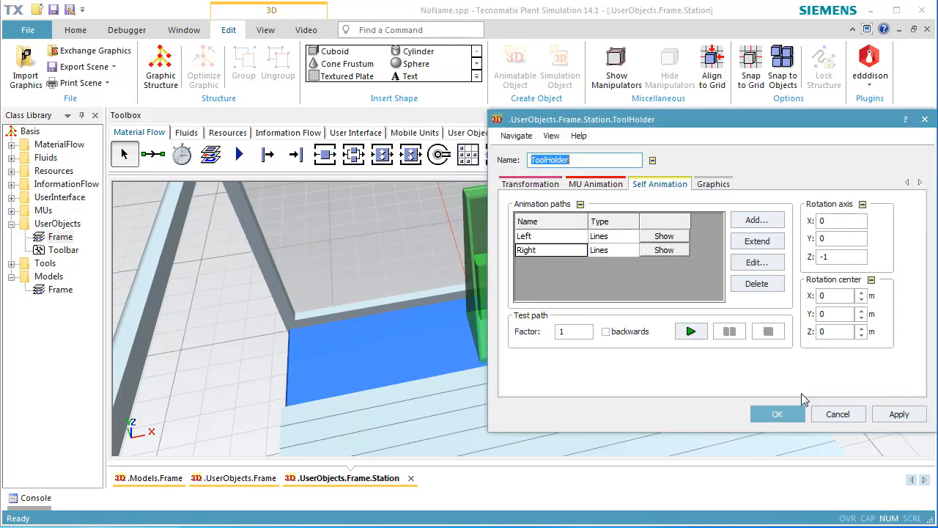
{"action": "left_click", "coordinate": [690, 334]}
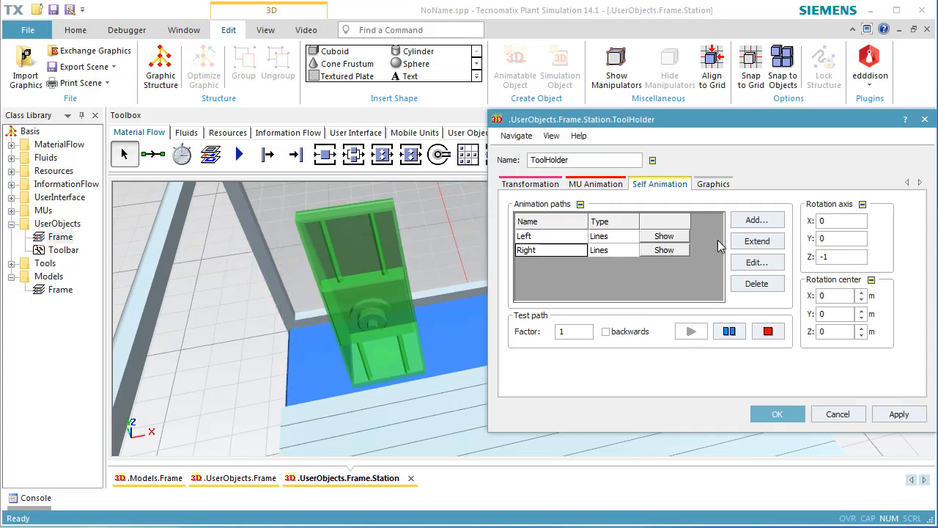
{"action": "left_click_drag", "start_coordinate": [754, 129], "coordinate": [701, 338]}
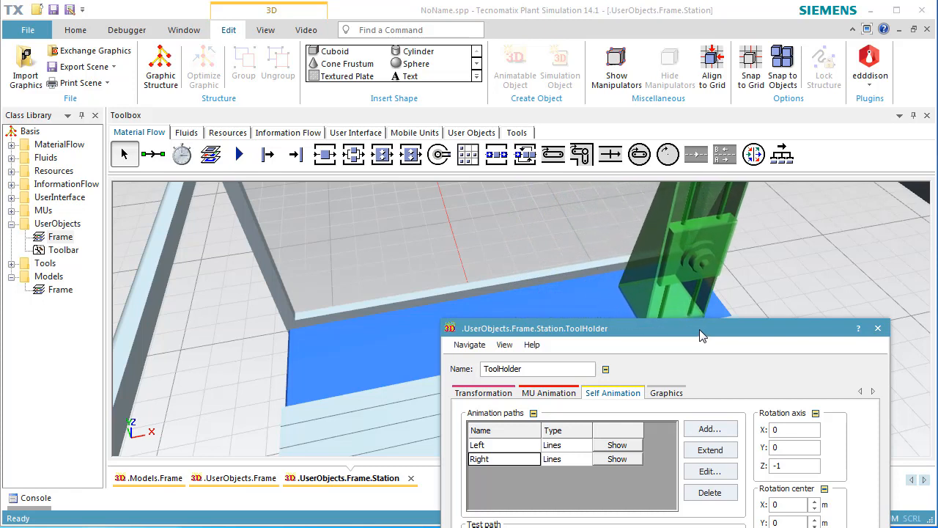
{"action": "left_click_drag", "start_coordinate": [699, 334], "coordinate": [713, 177]}
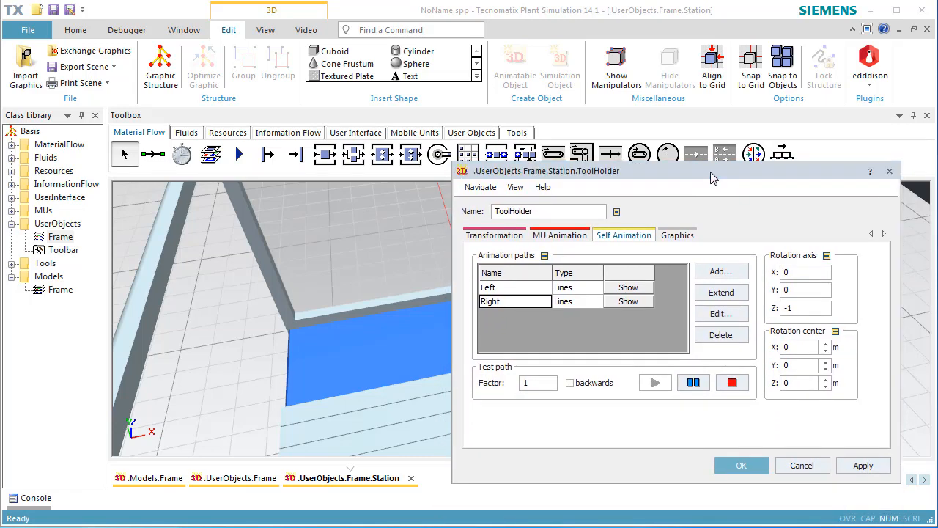
Add a third self-animation path to the ToolHolder, named Middle, of type Lines
{"action": "left_click", "coordinate": [703, 277]}
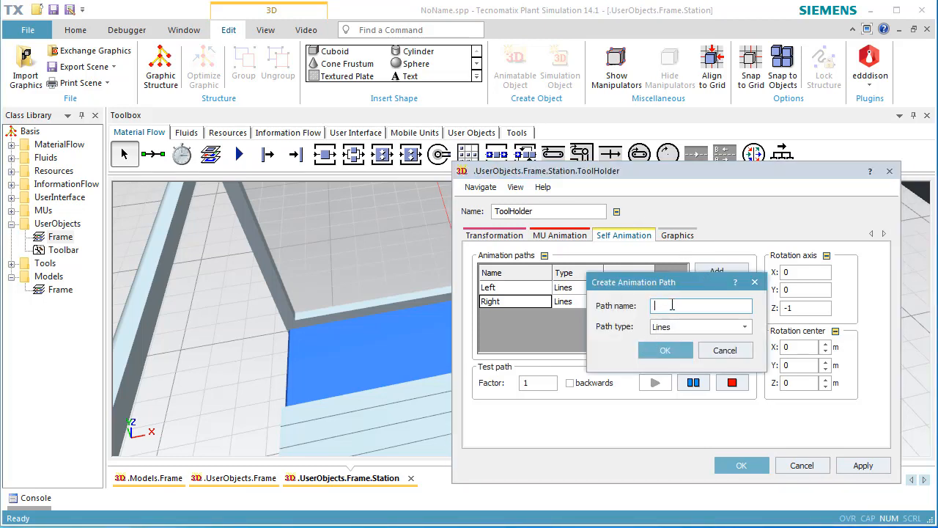
{"action": "type", "text": "Middle"}
{"action": "left_click", "coordinate": [664, 350]}
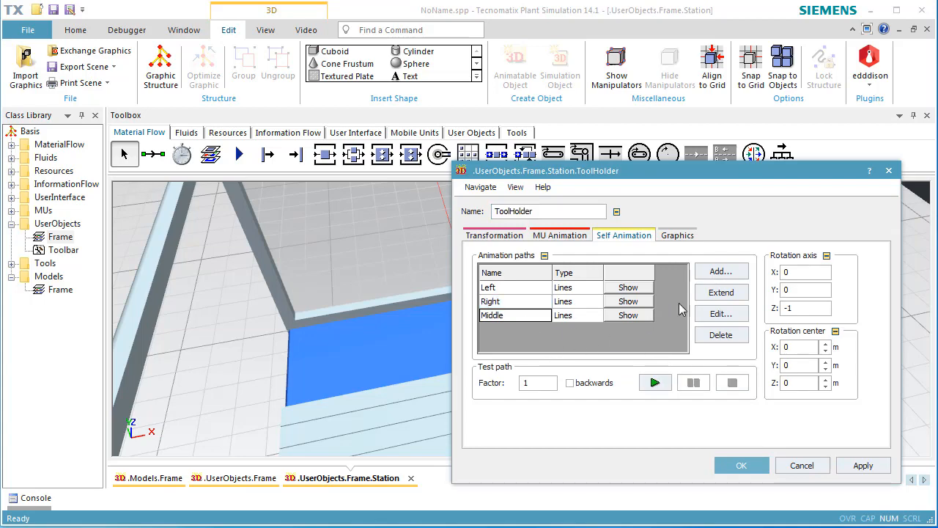
Set the Middle path's first anchor point to X 0.8 m with a velocity time of 0.01
{"action": "left_click", "coordinate": [712, 314]}
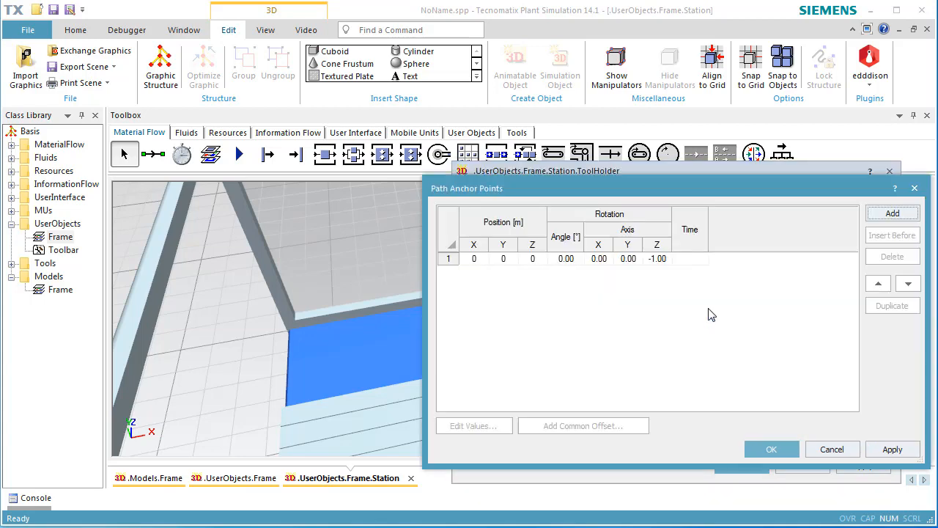
{"action": "left_click", "coordinate": [513, 261]}
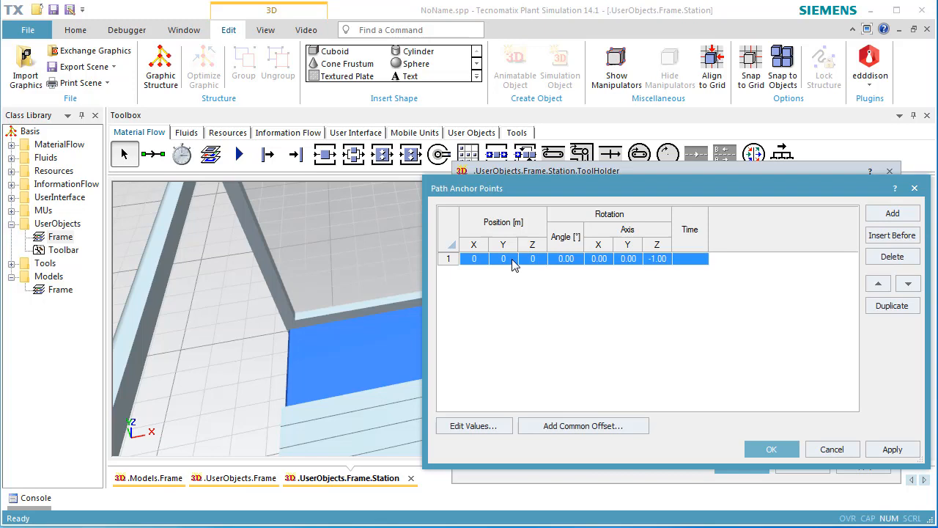
{"action": "double_click", "coordinate": [513, 262]}
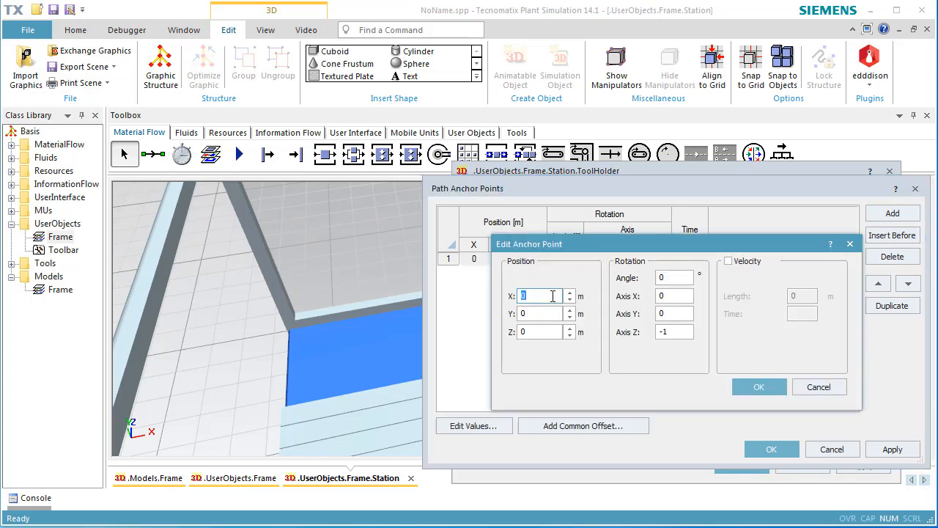
{"action": "type", "text": "0.8"}
{"action": "left_click", "coordinate": [729, 262]}
{"action": "left_click", "coordinate": [800, 315]}
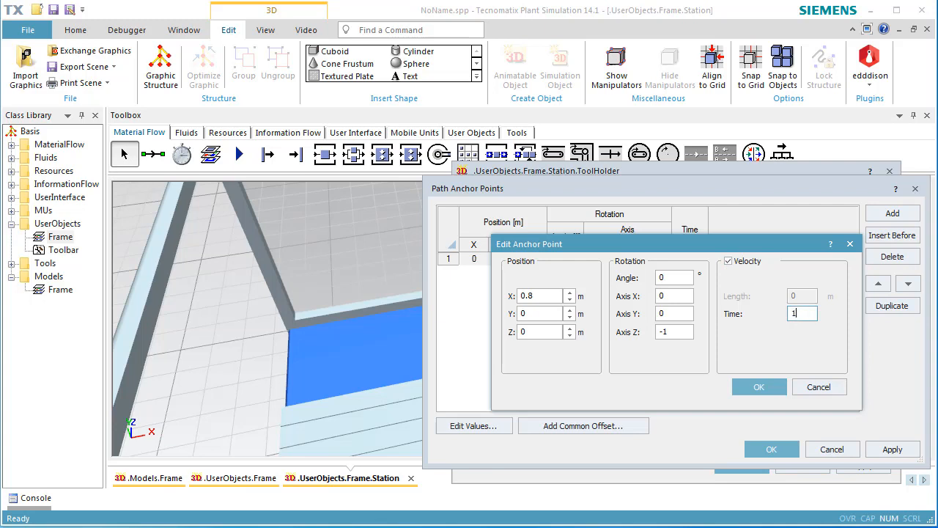
{"action": "type", "text": "0.0"}
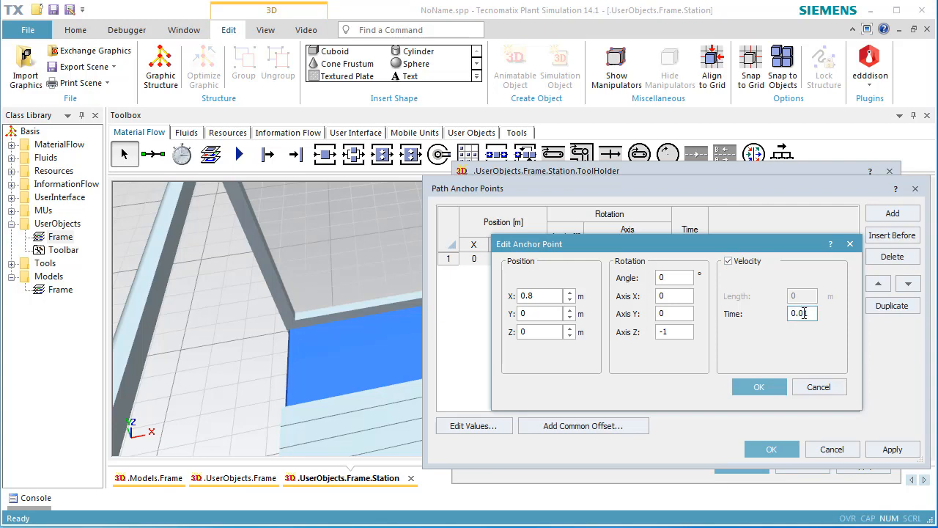
{"action": "left_click", "coordinate": [784, 387]}
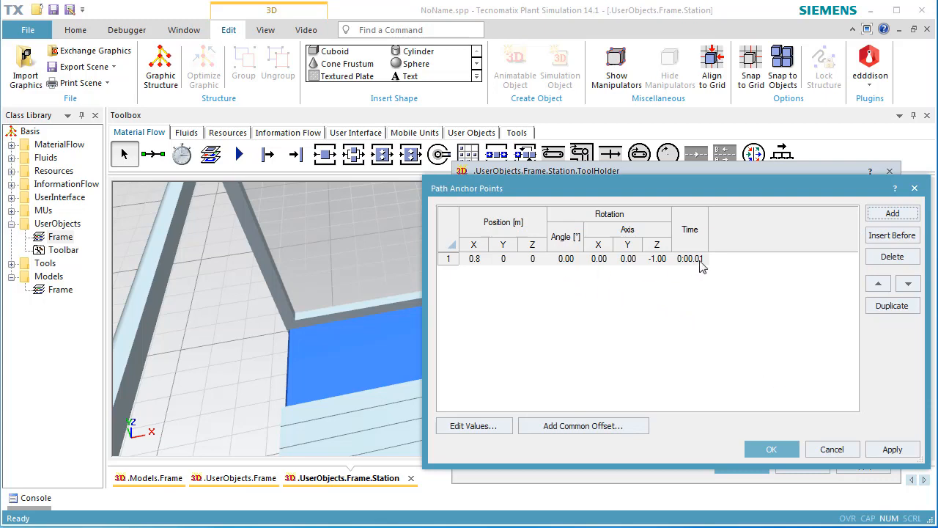
Add a second anchor point to the Middle path and accept the ToolHolder's animation settings
{"action": "left_click", "coordinate": [882, 218]}
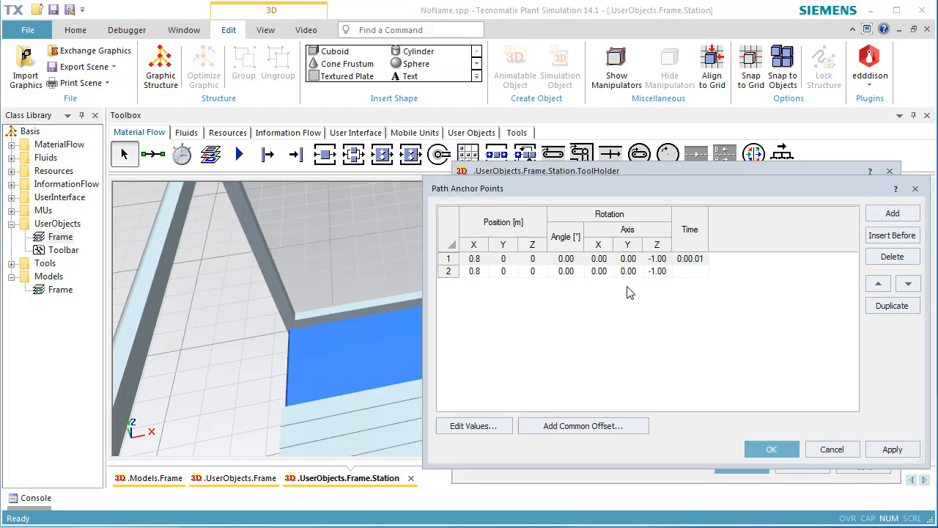
{"action": "left_click", "coordinate": [758, 452]}
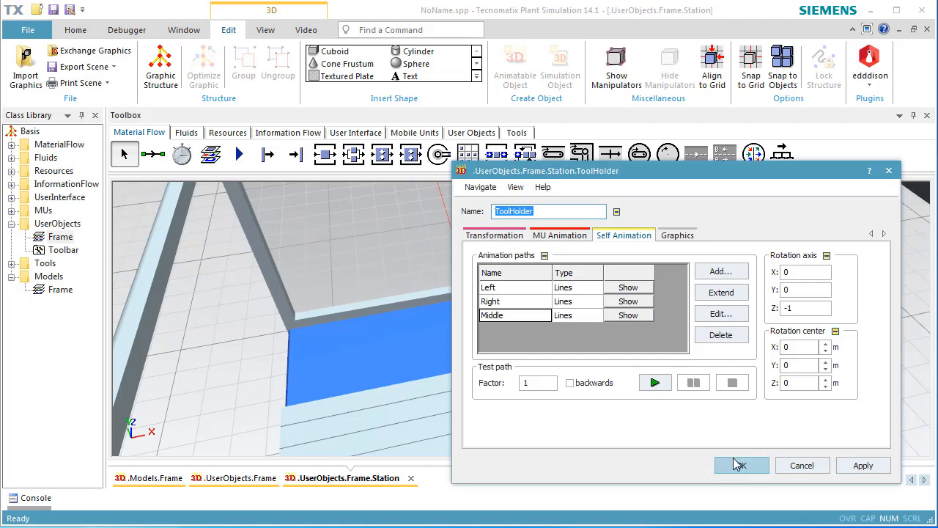
{"action": "left_click", "coordinate": [741, 467]}
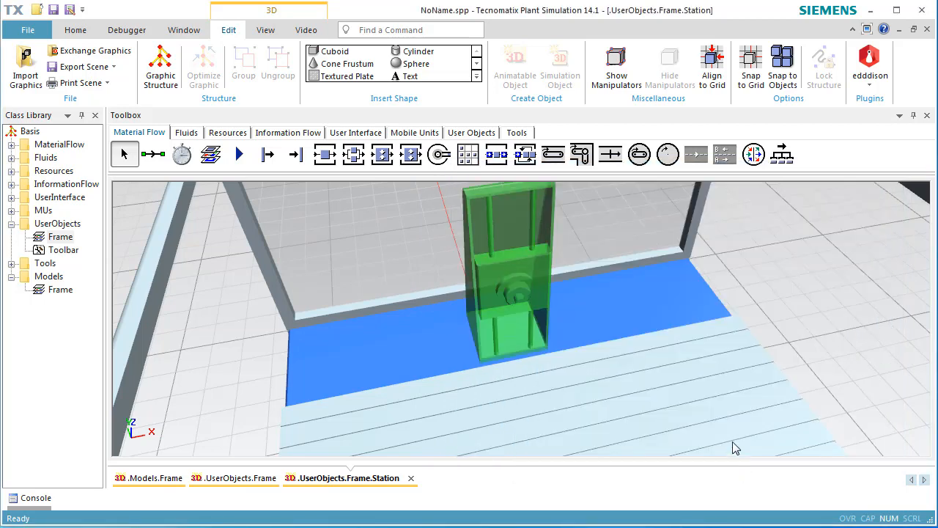
Close the Station's own 3D view to return to the UserObjects frame
{"action": "scroll", "coordinate": [729, 406], "scroll_direction": "down", "scroll_amount": 2}
{"action": "scroll", "coordinate": [729, 406], "scroll_direction": "down", "scroll_amount": 3}
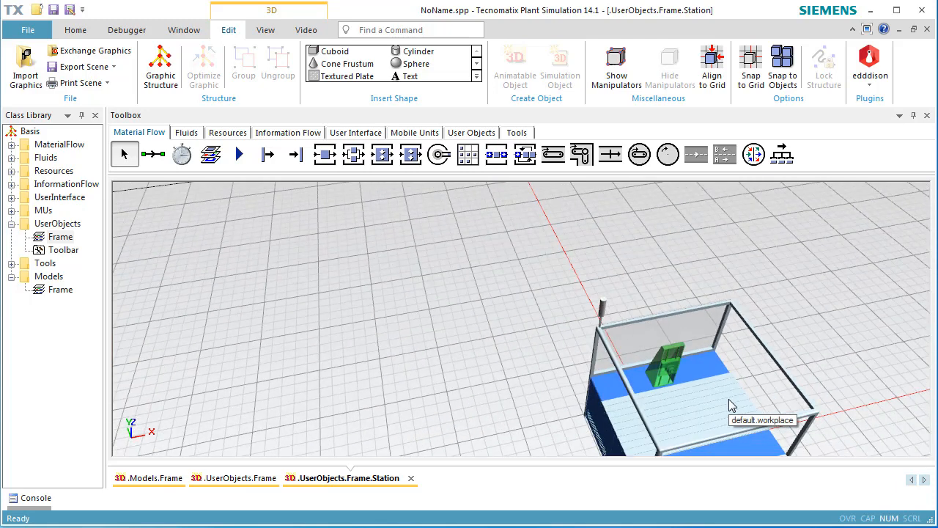
{"action": "right_click_drag", "start_coordinate": [729, 408], "coordinate": [621, 301]}
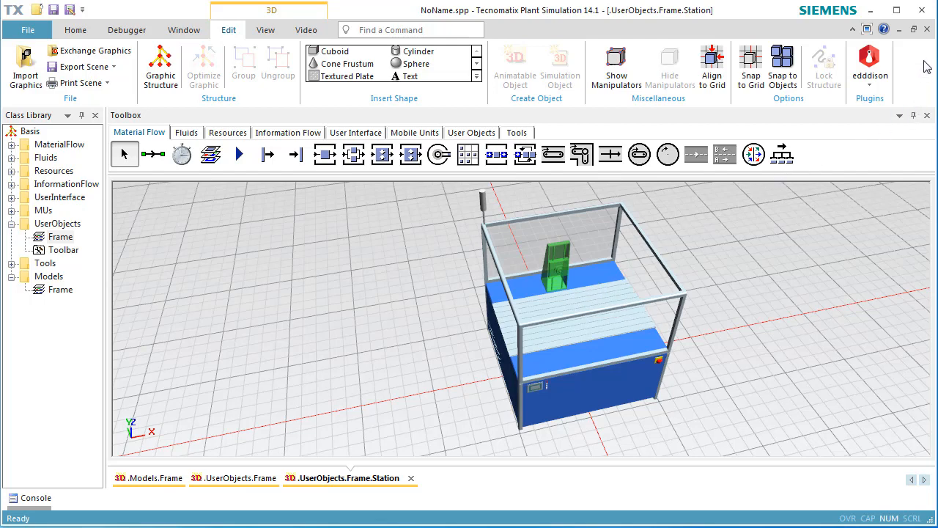
{"action": "left_click", "coordinate": [928, 32]}
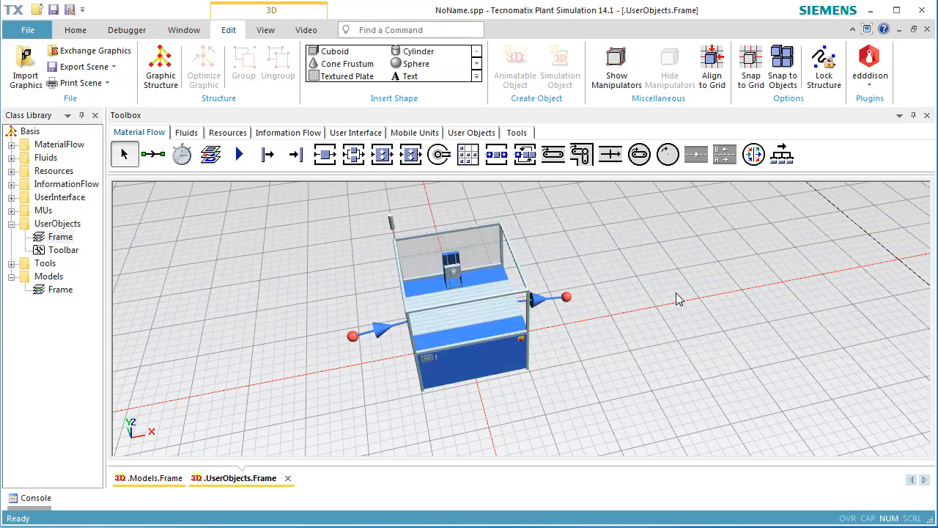
Insert a Method object in the frame beside the station's exit and name it onEntrance
{"action": "left_click", "coordinate": [273, 137]}
{"action": "left_click", "coordinate": [153, 155]}
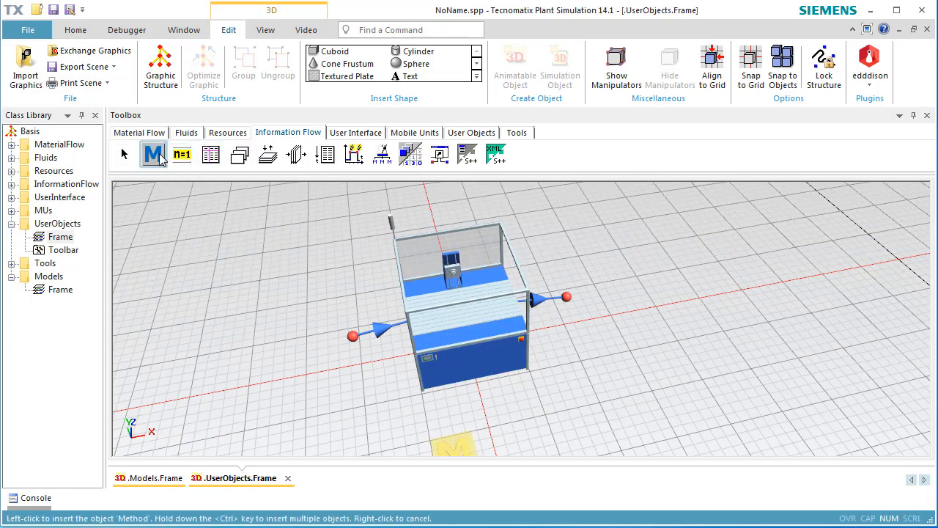
{"action": "left_click", "coordinate": [601, 293]}
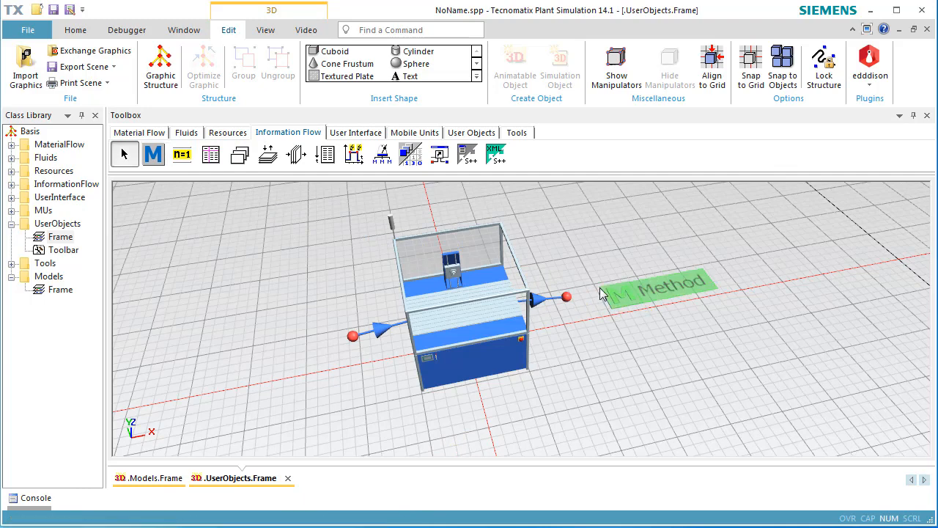
{"action": "key", "text": "F2"}
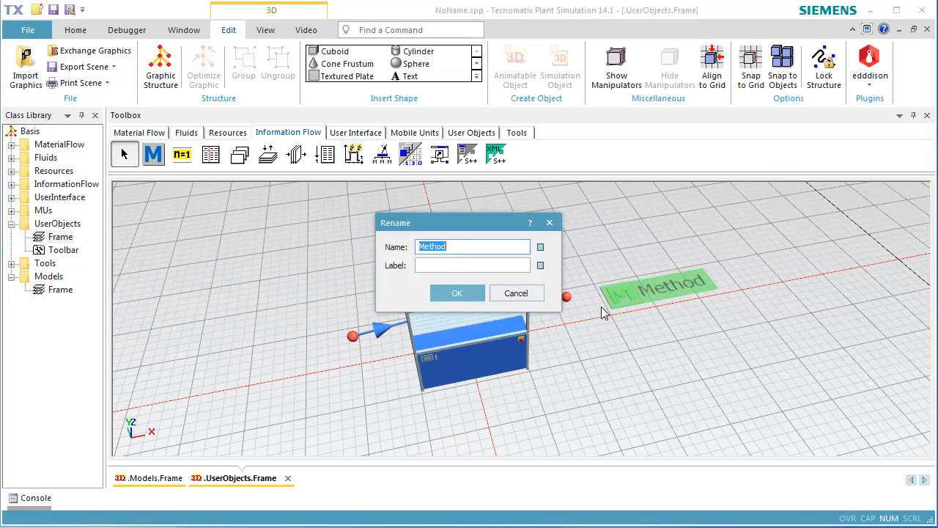
{"action": "type", "text": "onEntrance"}
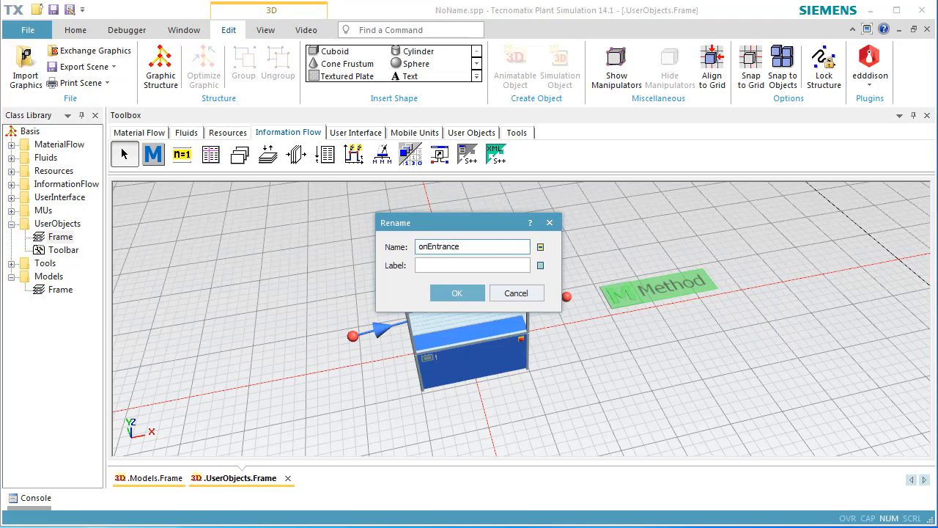
{"action": "left_click", "coordinate": [477, 294]}
Set the Station's constant processing time to 22 seconds
{"action": "double_click", "coordinate": [476, 300]}
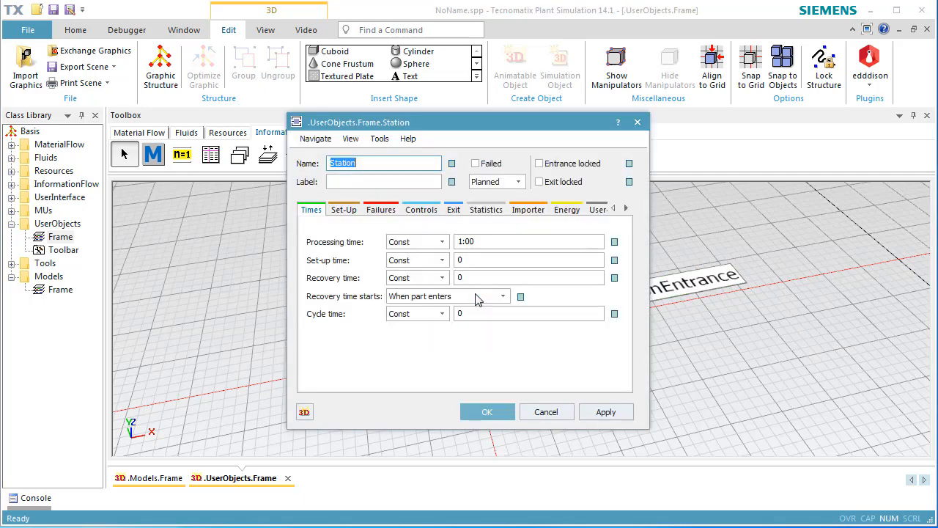
{"action": "left_click", "coordinate": [486, 241]}
{"action": "type", "text": "22"}
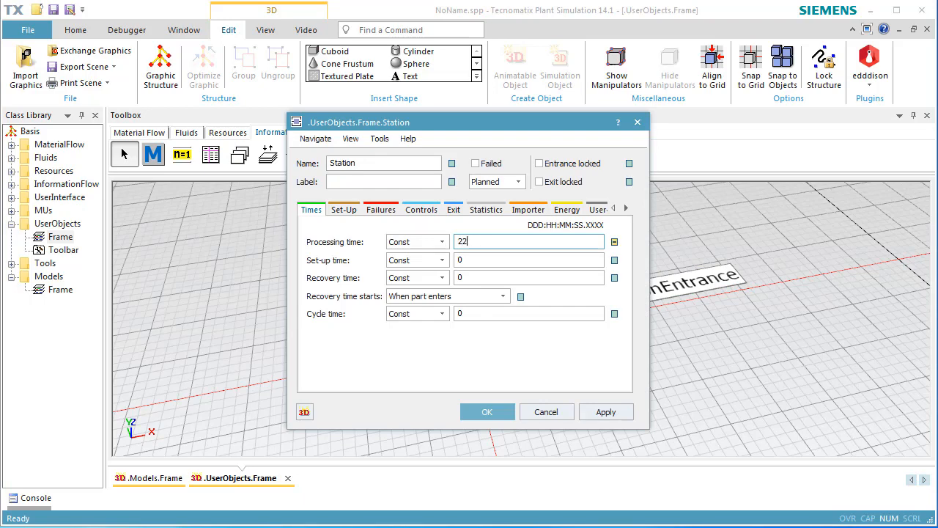
{"action": "key", "text": "Return"}
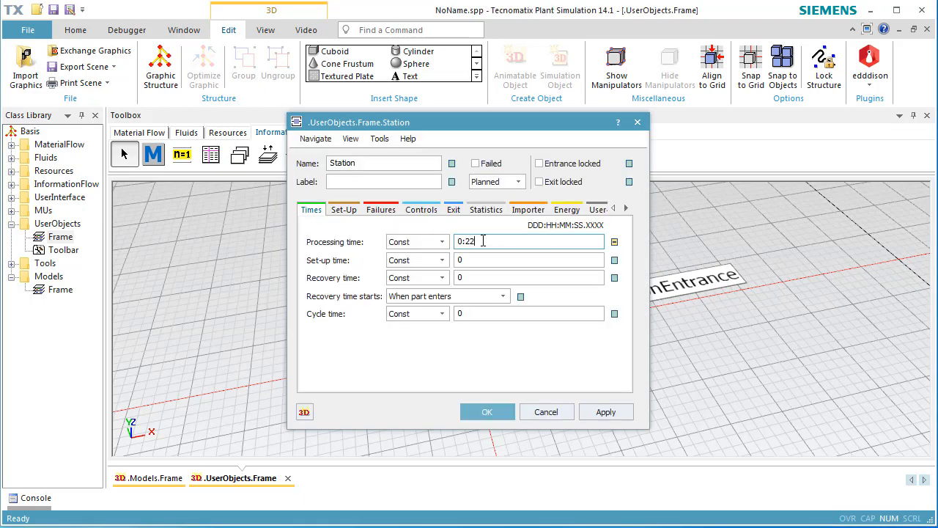
Set the Station's recovery time to 5 seconds, starting when the part exits
{"action": "left_click", "coordinate": [489, 276]}
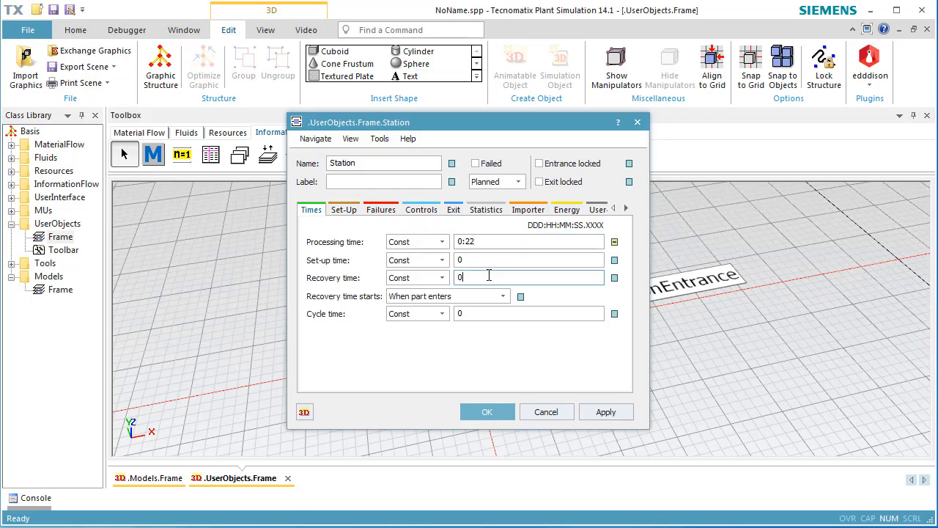
{"action": "type", "text": "5"}
{"action": "left_click", "coordinate": [489, 299]}
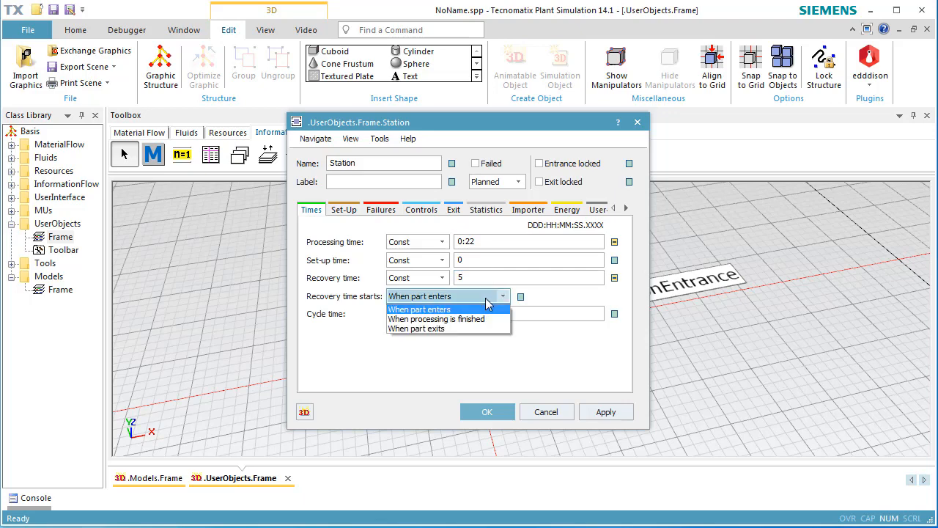
{"action": "left_click", "coordinate": [483, 328]}
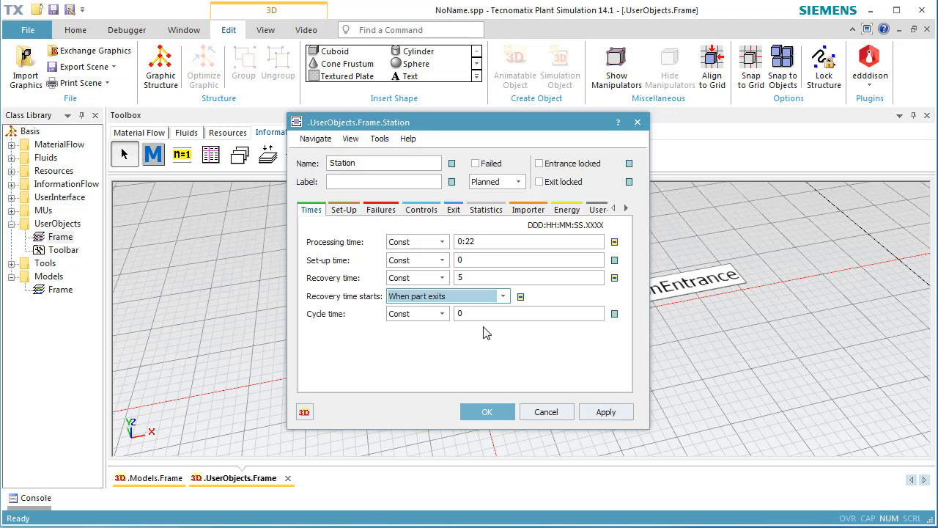
Assign the onEntrance method as the Station's entrance control
{"action": "left_click", "coordinate": [421, 211]}
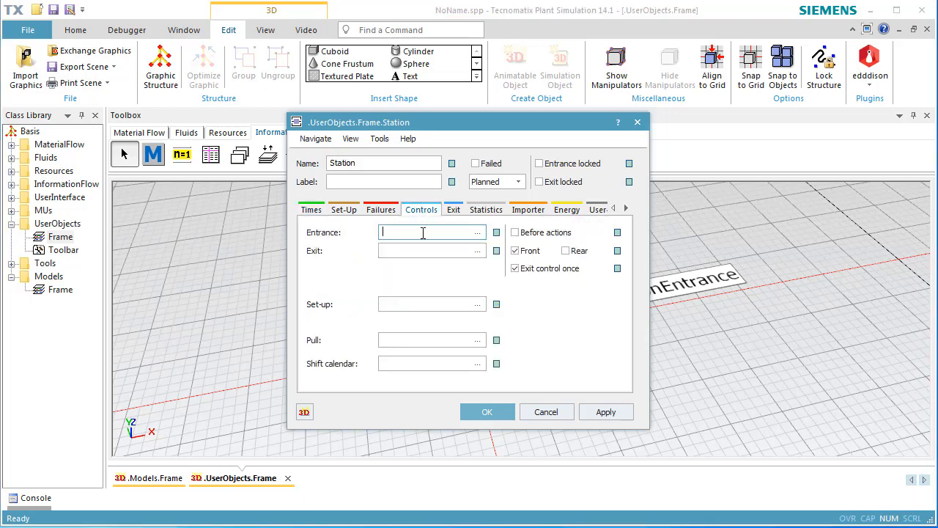
{"action": "left_click", "coordinate": [478, 233]}
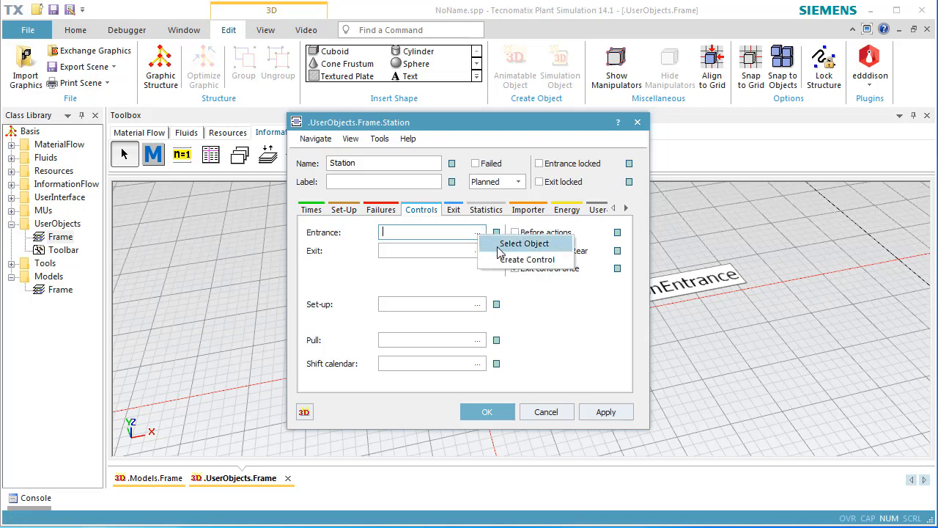
{"action": "left_click", "coordinate": [498, 246]}
{"action": "left_click", "coordinate": [407, 181]}
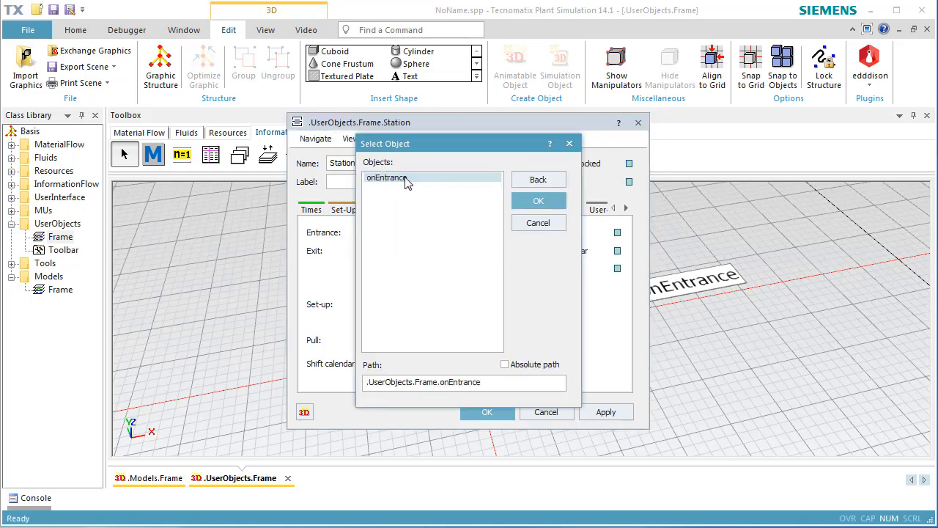
{"action": "left_click", "coordinate": [522, 205]}
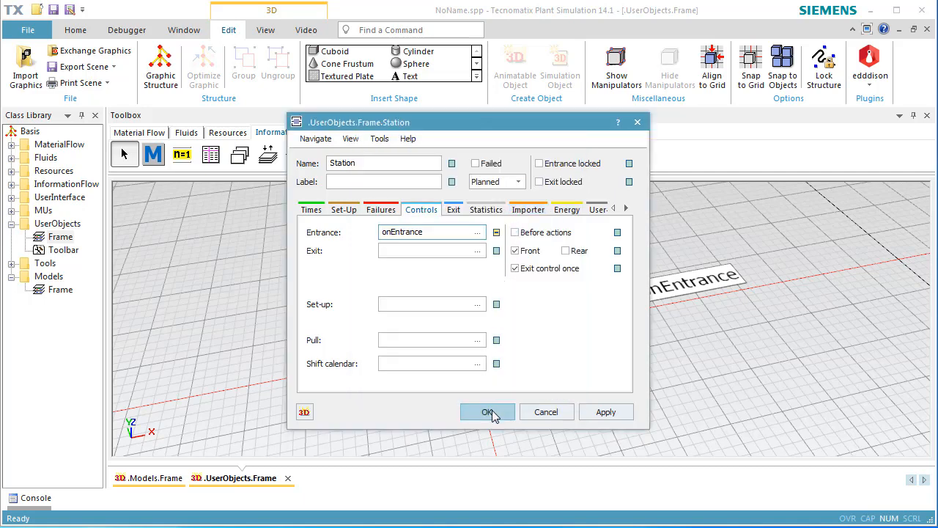
In onEntrance, begin an "if is3Dopen and animIcon" block declaring "var animations : any := Station._3D.getObject("ToolHolder").selfAnimations"
{"action": "left_click", "coordinate": [490, 414]}
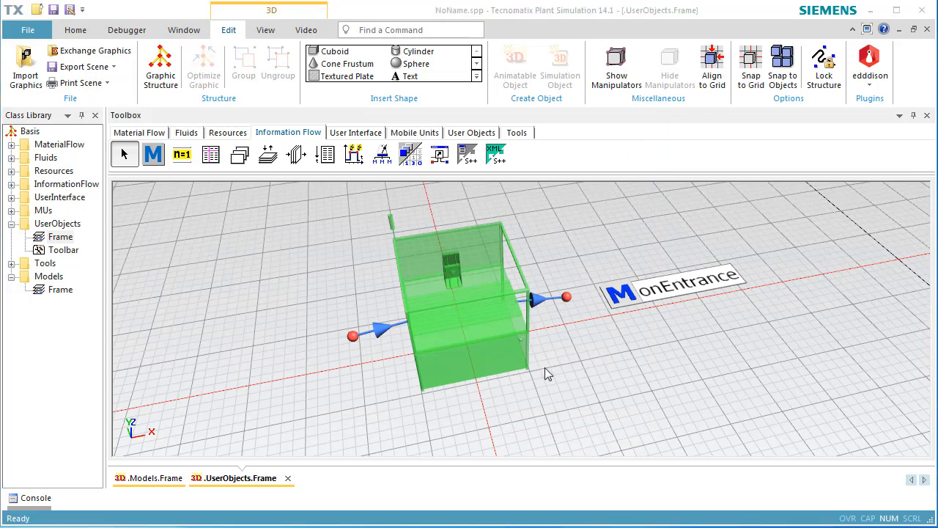
{"action": "double_click", "coordinate": [648, 297]}
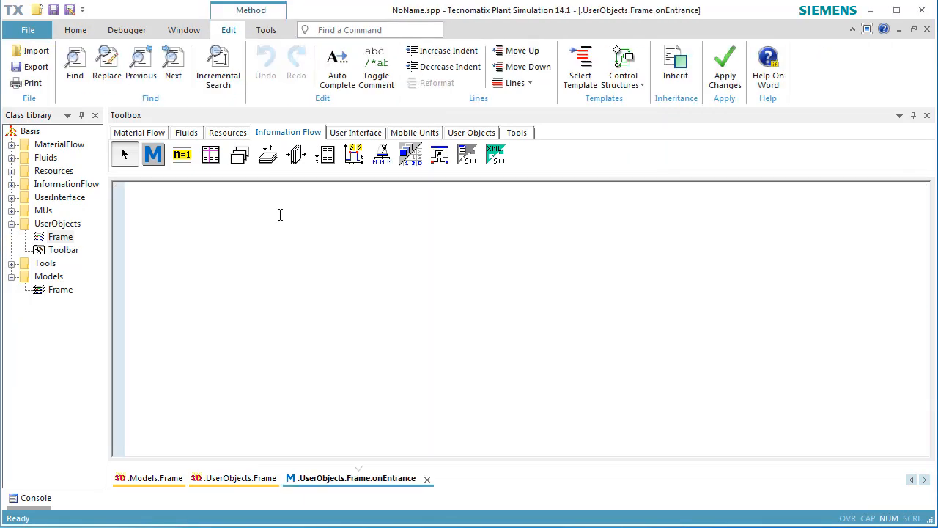
{"action": "type", "text": "if is3Dop"}
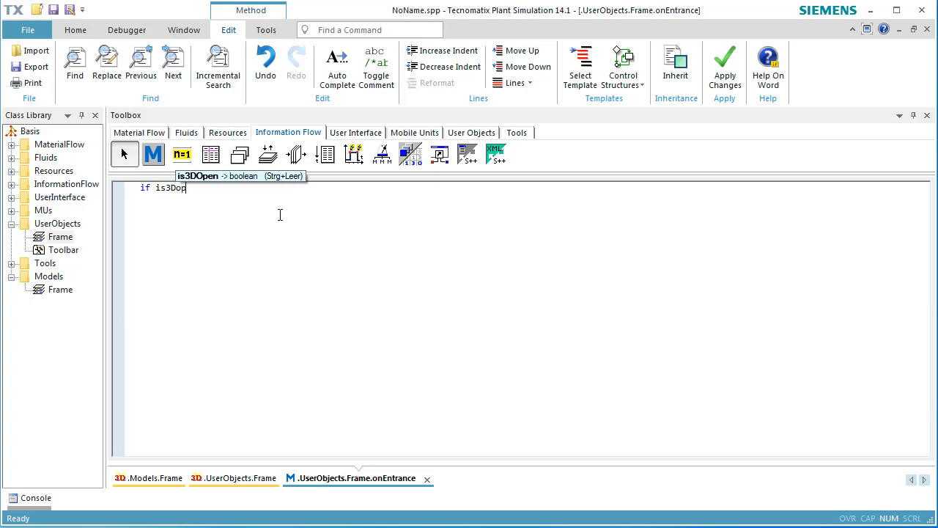
{"action": "type", "text": "en and animIcon("}
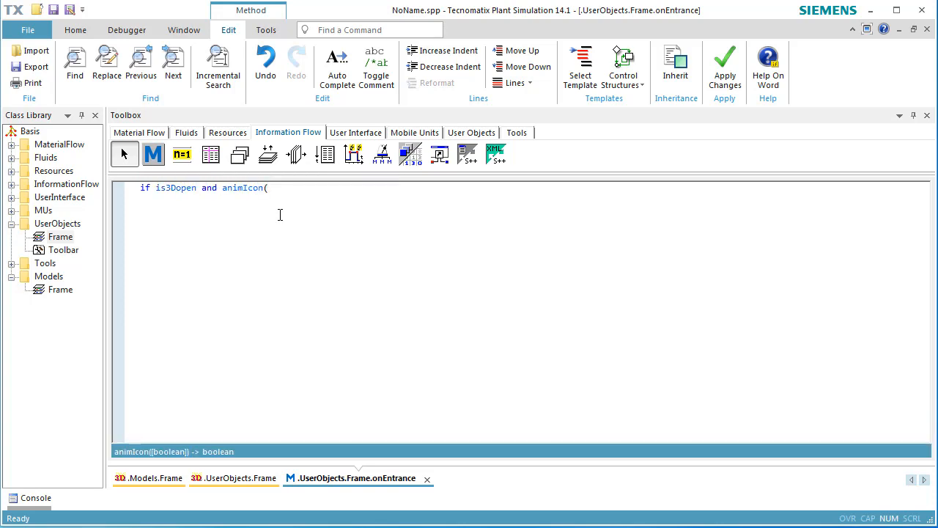
{"action": "key", "text": "BackSpace"}
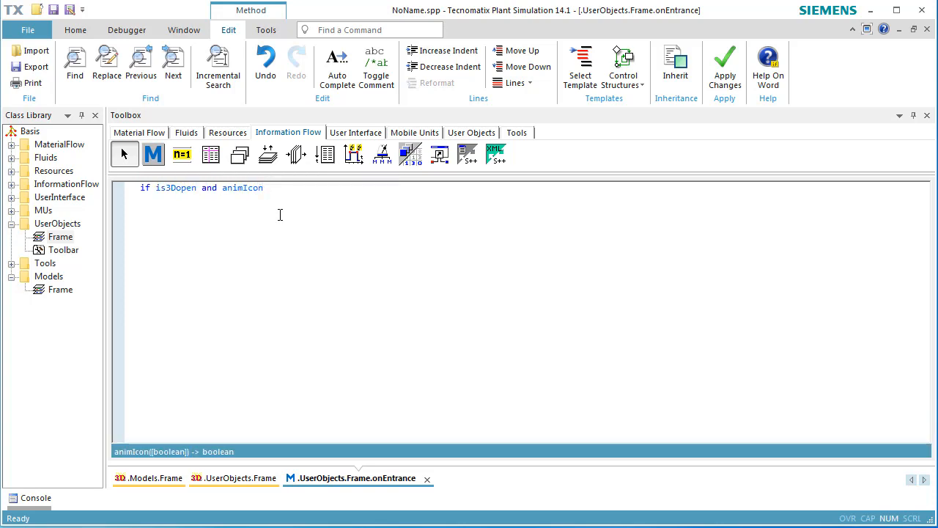
{"action": "type", "text": "var animations"}
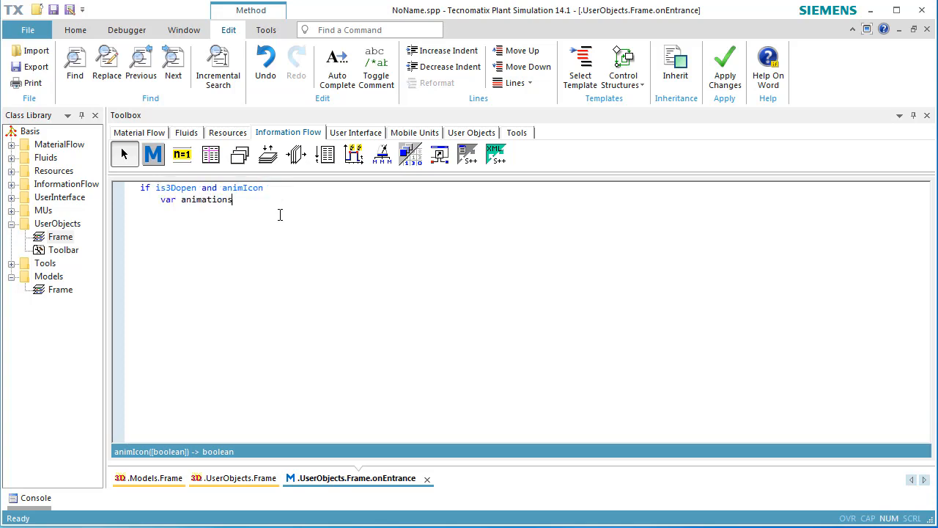
{"action": "type", "text": " : any := S"}
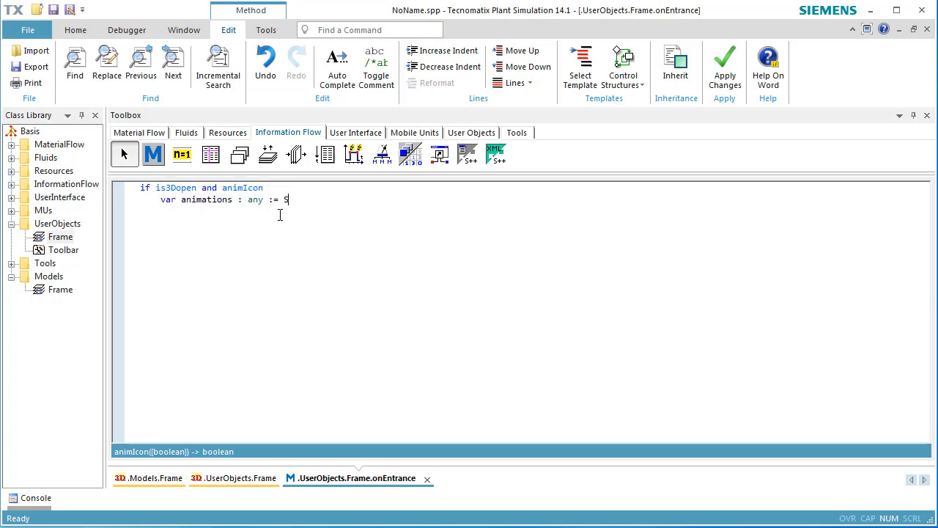
{"action": "type", "text": "tation._3D.getObject(\"T"}
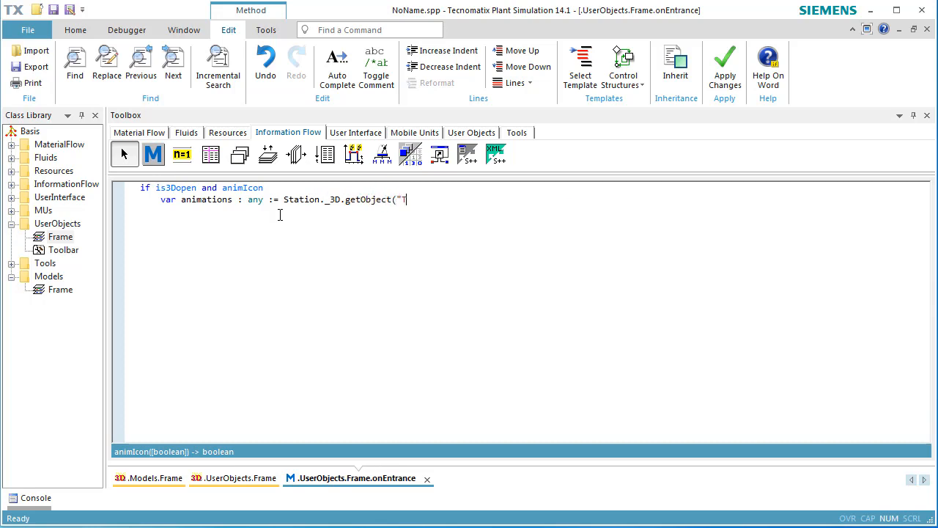
{"action": "type", "text": "oolHolder\").selfAnimations \t"}
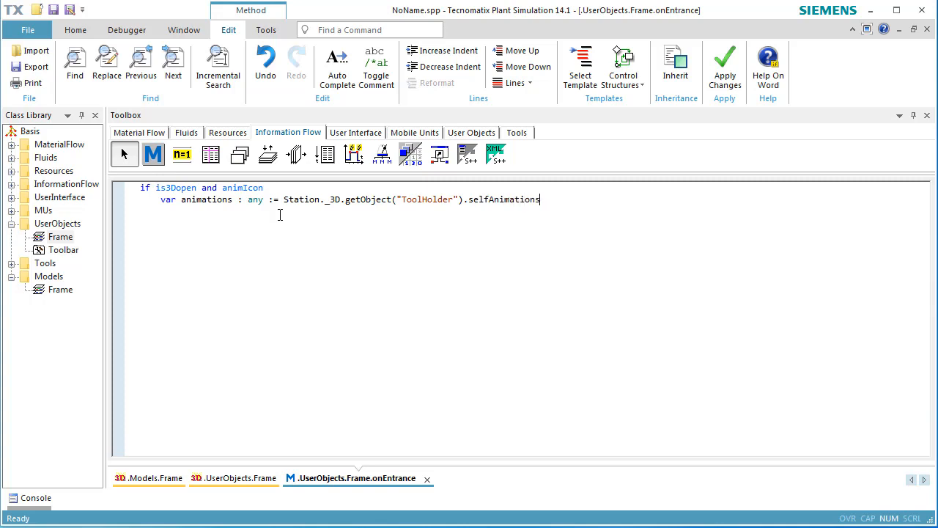
Complete the first if block with "animations.resetAnimation", "animations.left.schedule", "animations.play" and "end"
{"action": "type", "text": "animation.resetAnimation"}
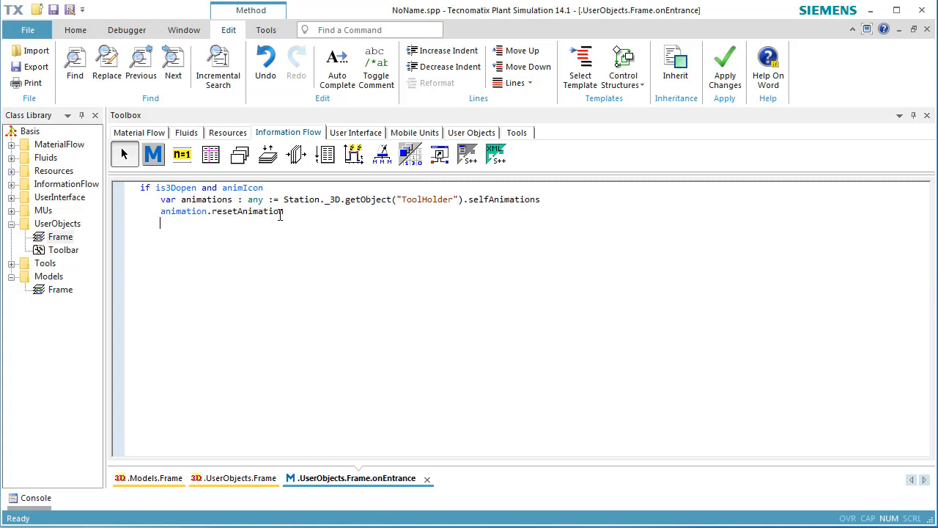
{"action": "key", "text": "Return"}
{"action": "type", "text": "animations.left.schedule"}
{"action": "left_click", "coordinate": [206, 212]}
{"action": "type", "text": "s"}
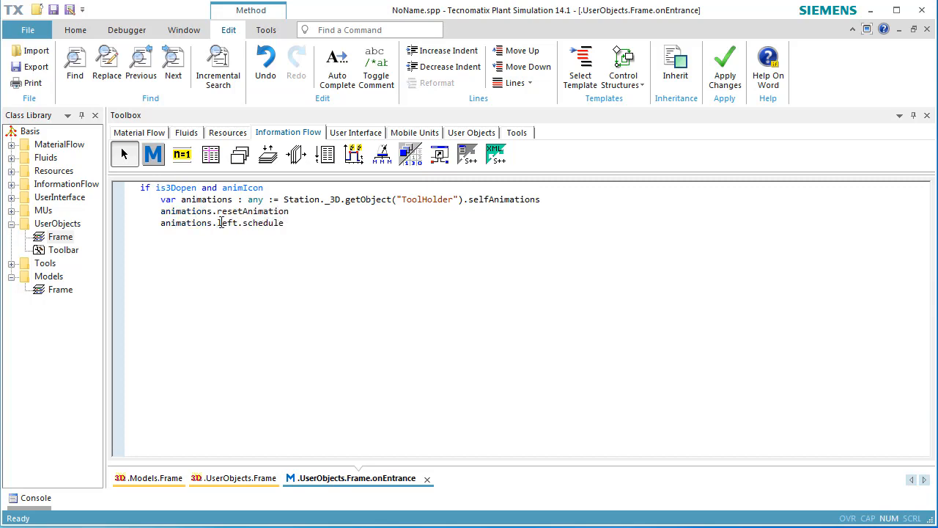
{"action": "left_click", "coordinate": [305, 224]}
{"action": "key", "text": "Return"}
{"action": "type", "text": "animations.play "}
{"action": "type", "text": "end"}
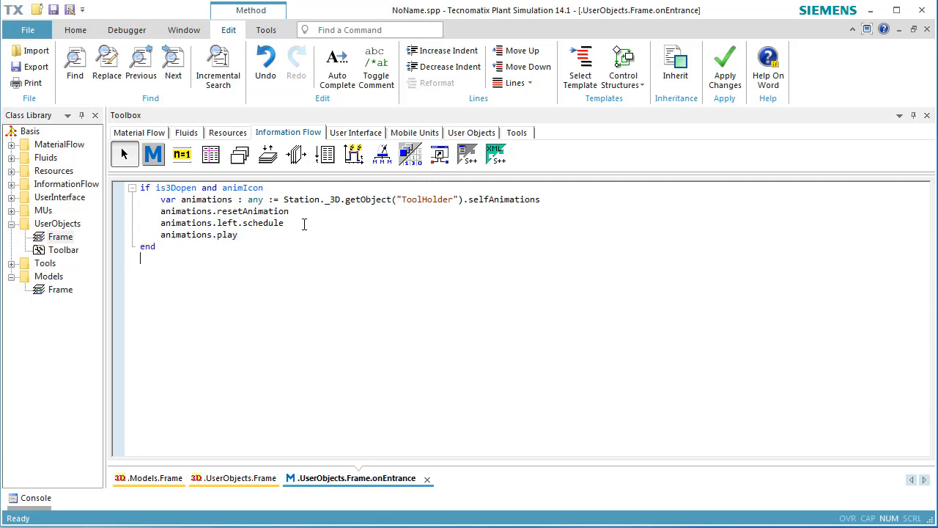
Add "wait 1" and a second "if is3Dopen and animIcon" block with "animations.resetAnimation", "animations.right.schedule", "animations.play" and "end"
{"action": "key", "text": "Return"}
{"action": "key", "text": "Return"}
{"action": "type", "text": "wait 1"}
{"action": "key", "text": "Return"}
{"action": "key", "text": "Return"}
{"action": "type", "text": "if is3Dopen and animIcon("}
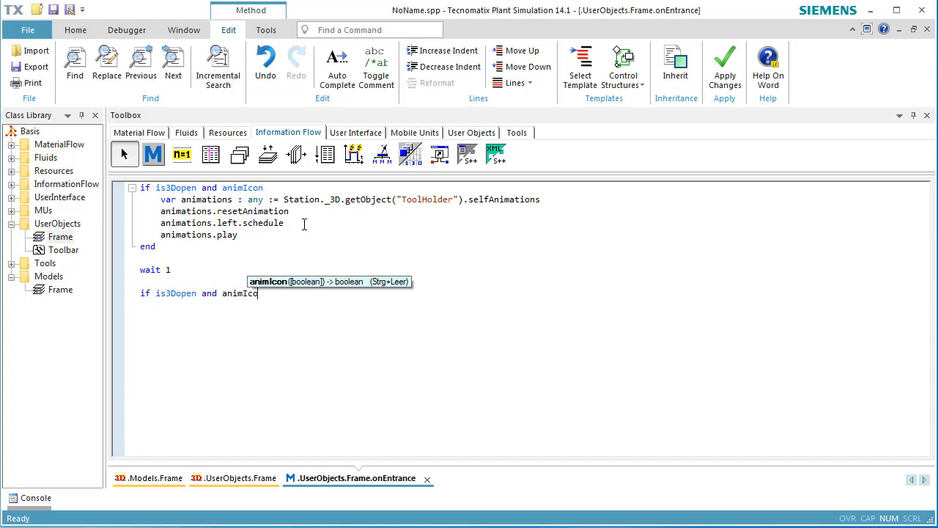
{"action": "key", "text": "Return"}
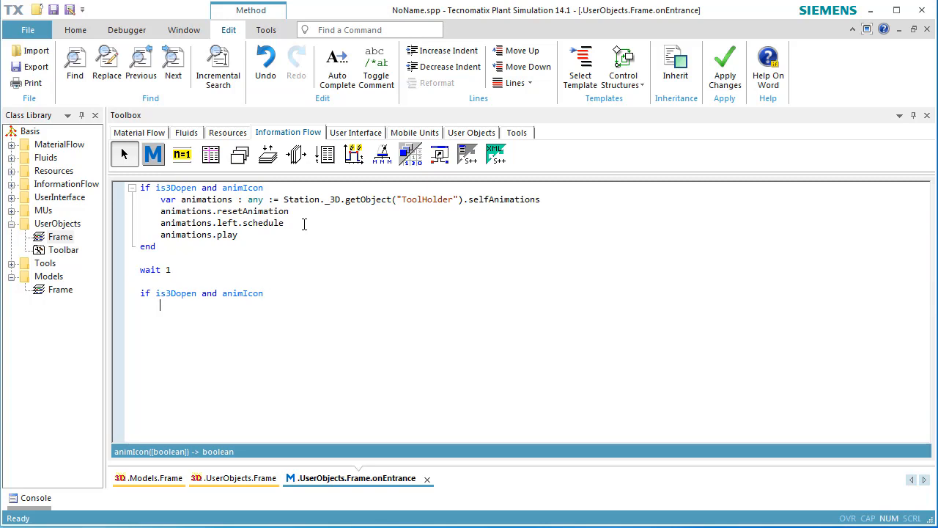
{"action": "type", "text": "animations.resetAnimation "}
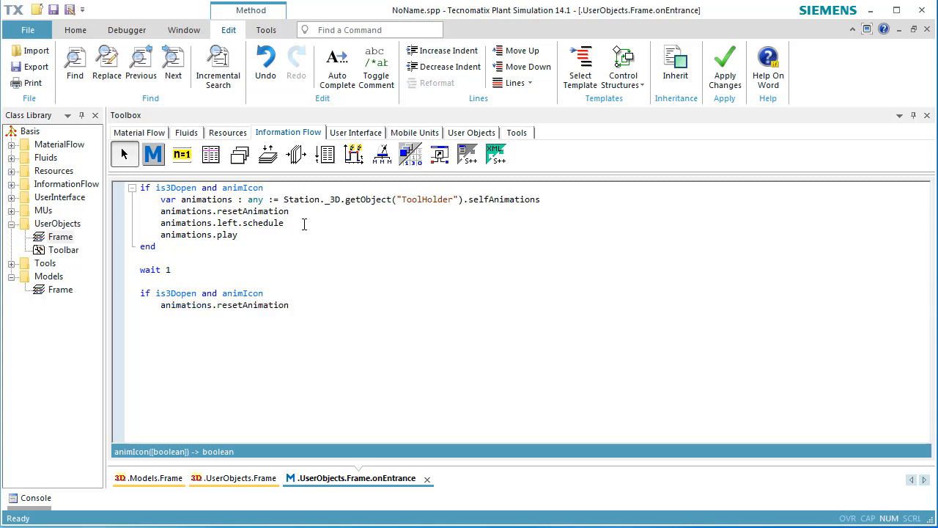
{"action": "type", "text": "animations.right.schedule "}
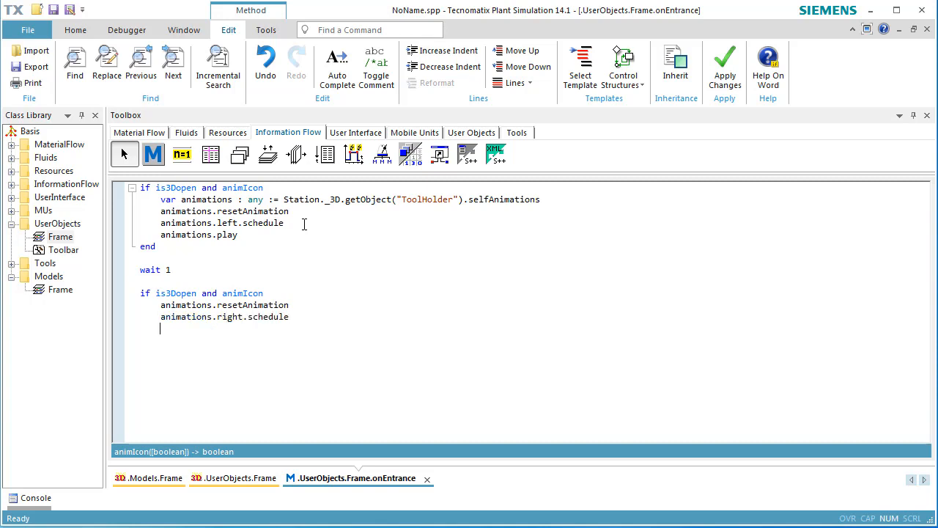
{"action": "type", "text": "animations.play"}
{"action": "key", "text": "Return"}
{"action": "type", "text": "end"}
{"action": "key", "text": "Return"}
Add "wait 20", a third "if is3Dopen and animIcon" block with "animations.resetAnimation", "animations.Middle.schedule" and "animations.play", and a closing "wait 1"
{"action": "type", "text": "wait 20  "}
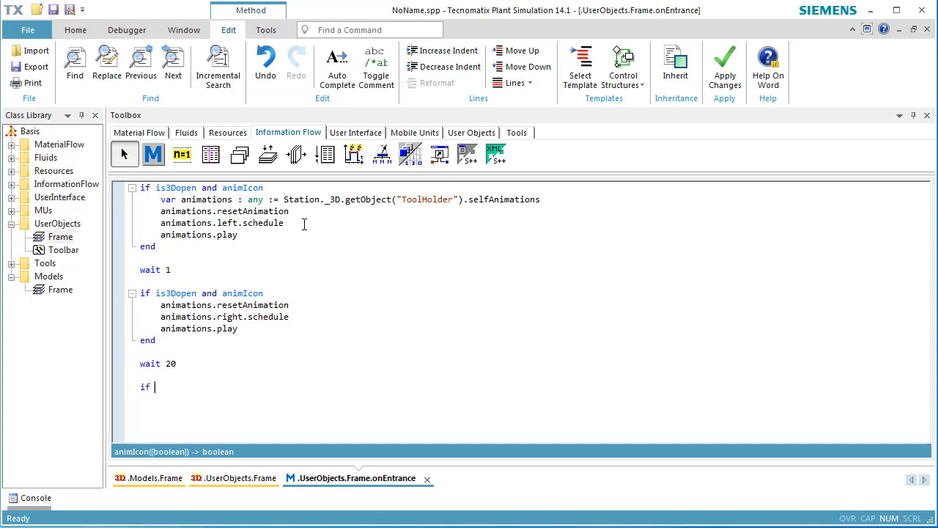
{"action": "type", "text": "if is3Dopen and animIcon"}
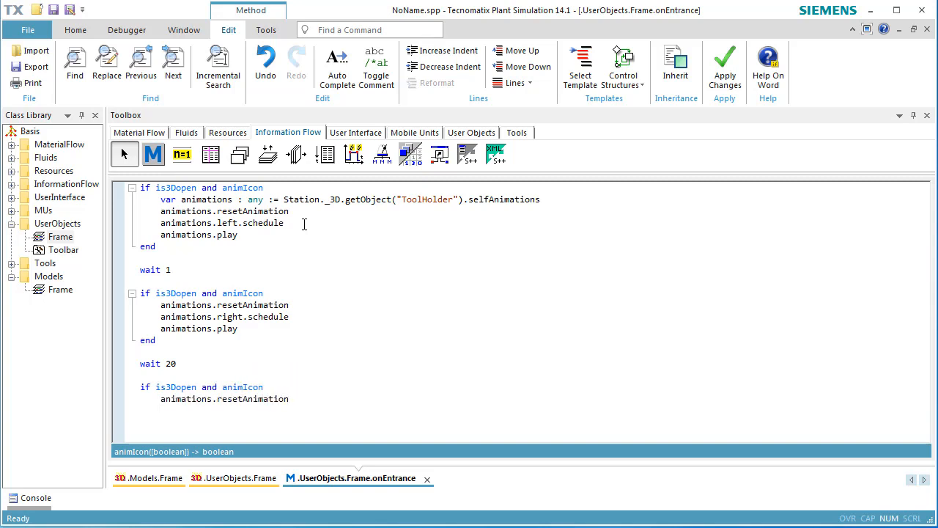
{"action": "type", "text": "ion.Middle.schedule"}
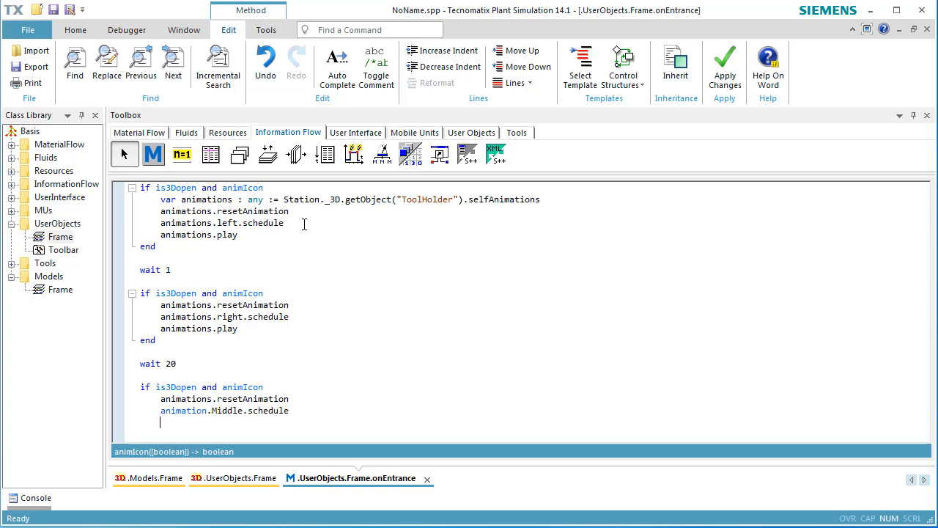
{"action": "type", "text": "s"}
{"action": "key", "text": "End"}
{"action": "key", "text": "Return"}
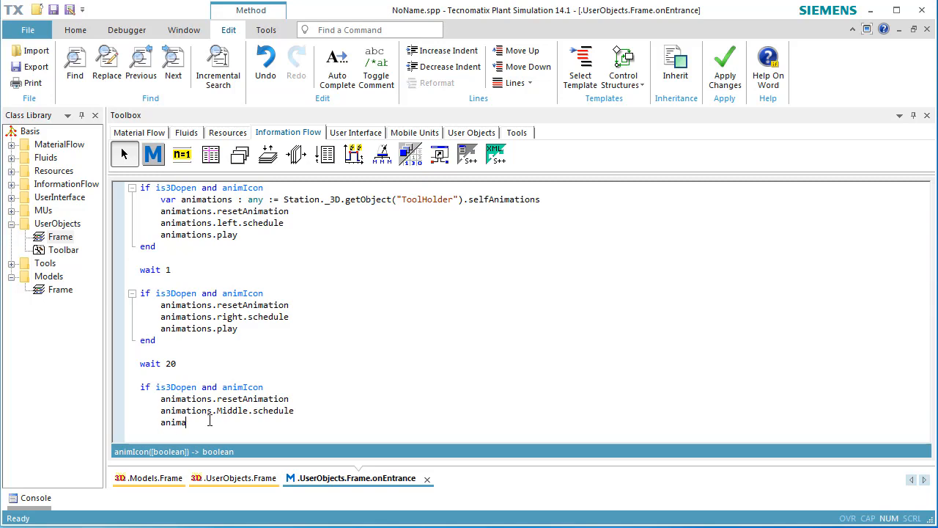
{"action": "type", "text": "end"}
{"action": "key", "text": "Return"}
{"action": "type", "text": "wait 1"}
{"action": "key", "text": "Return"}
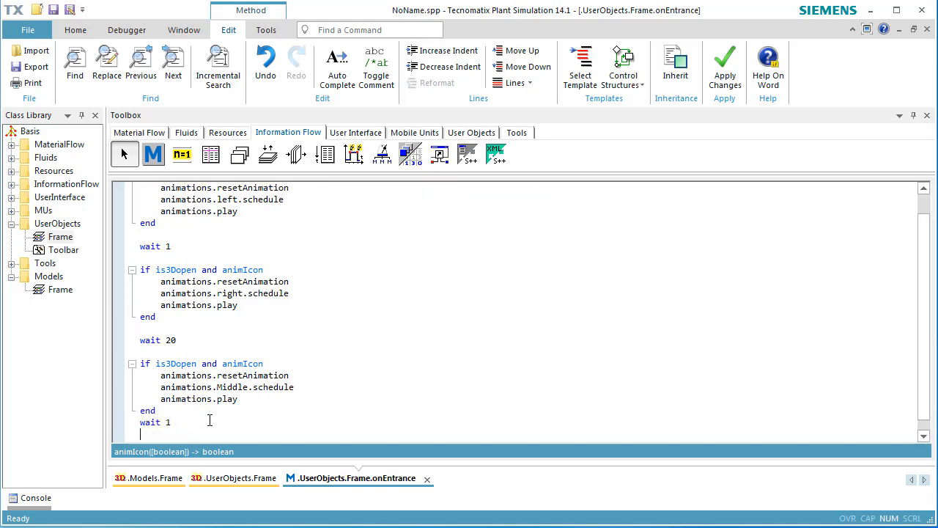
Apply the code changes to the onEntrance method and close its editor
{"action": "left_click", "coordinate": [723, 71]}
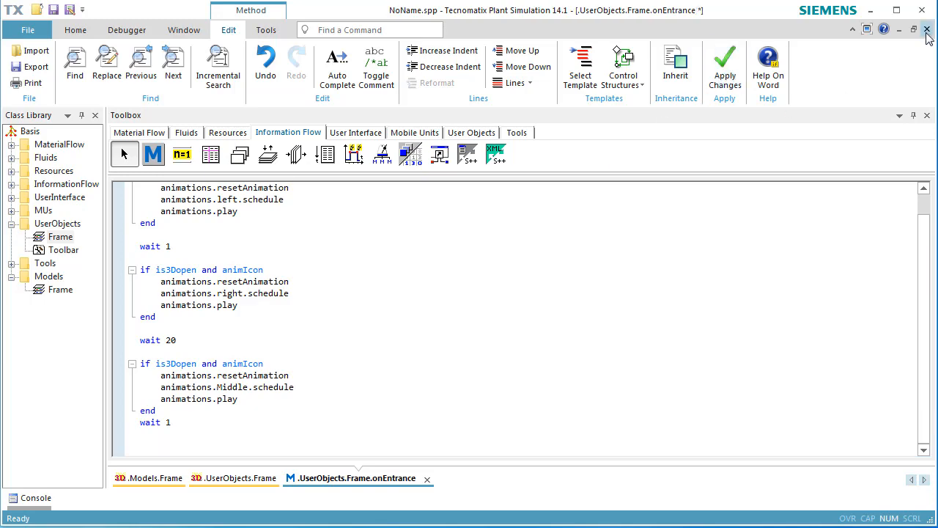
{"action": "key", "text": "F7"}
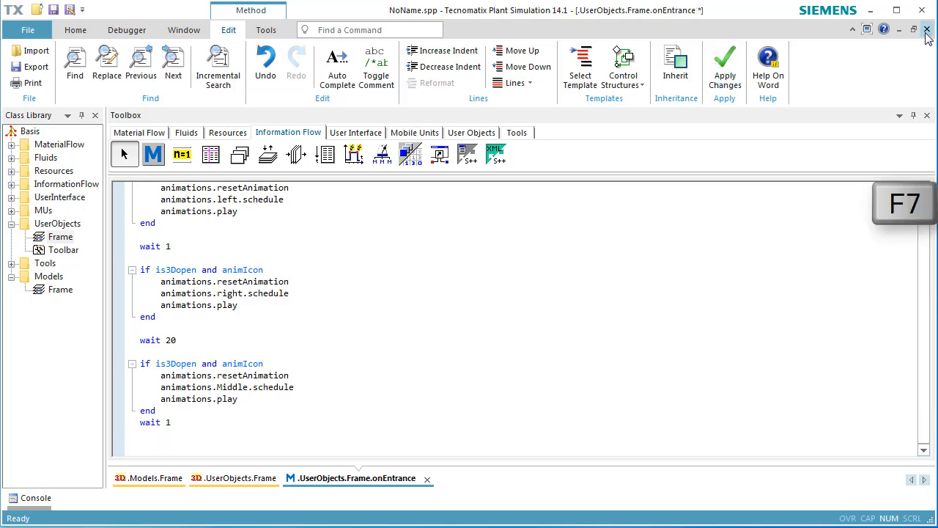
{"action": "left_click", "coordinate": [927, 31]}
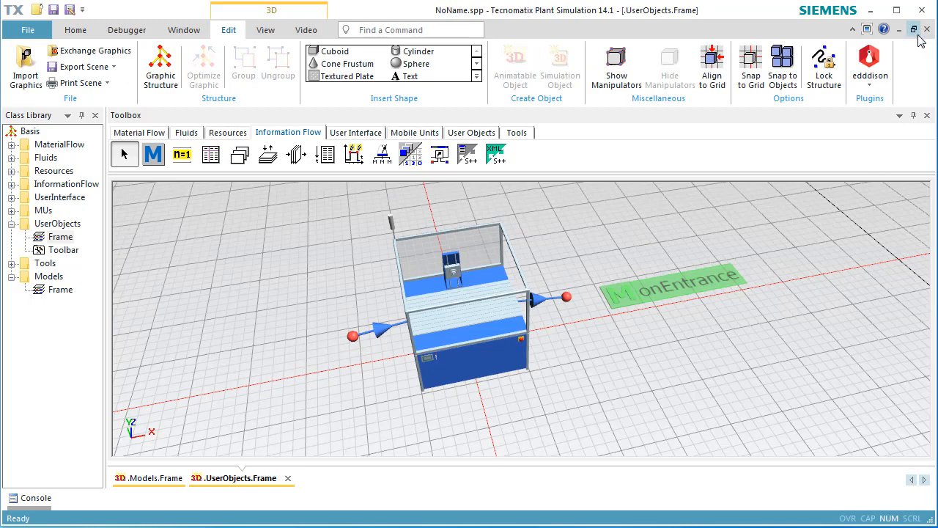
Rename the frame in the UserObjects folder as MyStation and close its 3D view
{"action": "left_click", "coordinate": [65, 241]}
{"action": "key", "text": "F2"}
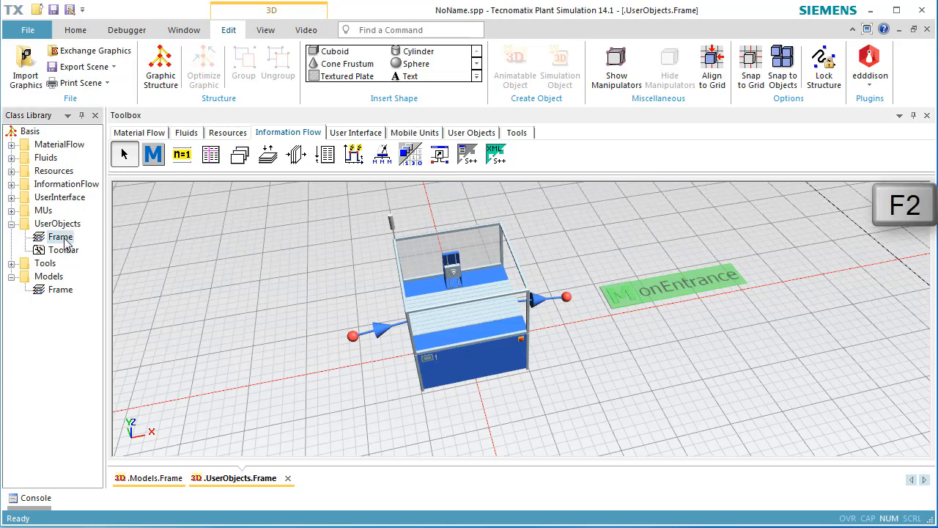
{"action": "type", "text": "MyStation"}
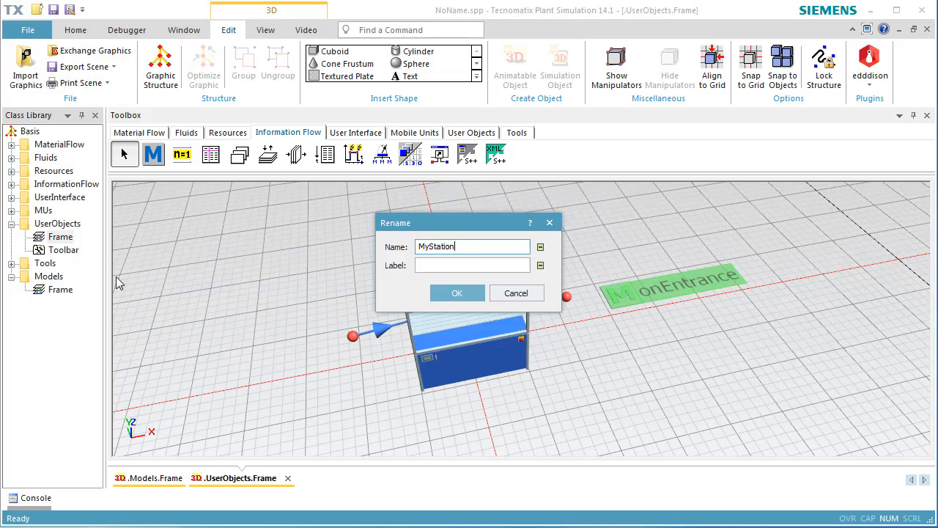
{"action": "left_click", "coordinate": [449, 293]}
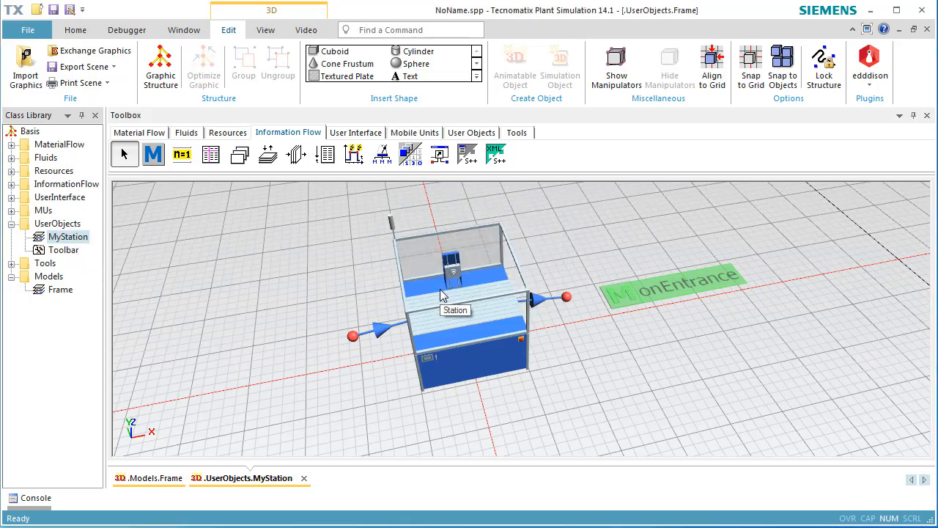
{"action": "left_click", "coordinate": [928, 30]}
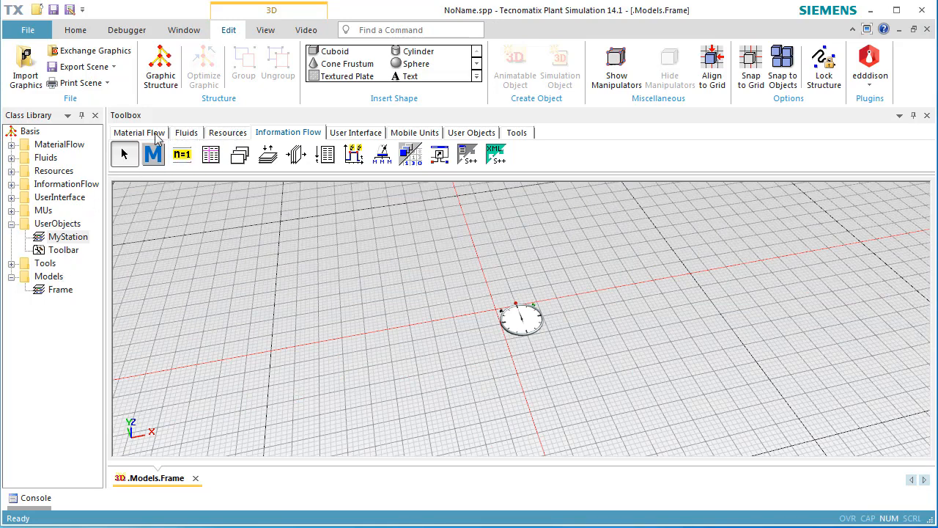
Insert a Source into the Models frame, on the near side of the red X axis, away from the event controller
{"action": "left_click", "coordinate": [136, 133]}
{"action": "left_click", "coordinate": [265, 155]}
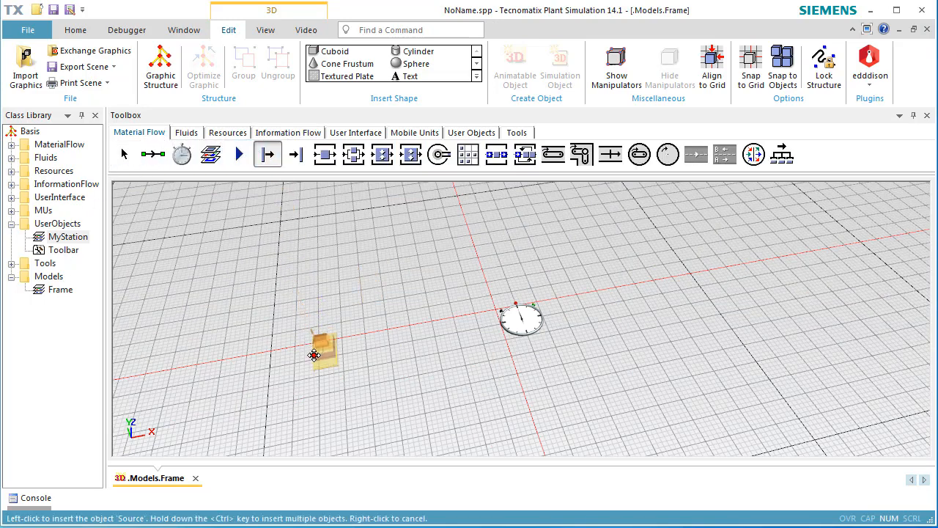
{"action": "left_click", "coordinate": [324, 411]}
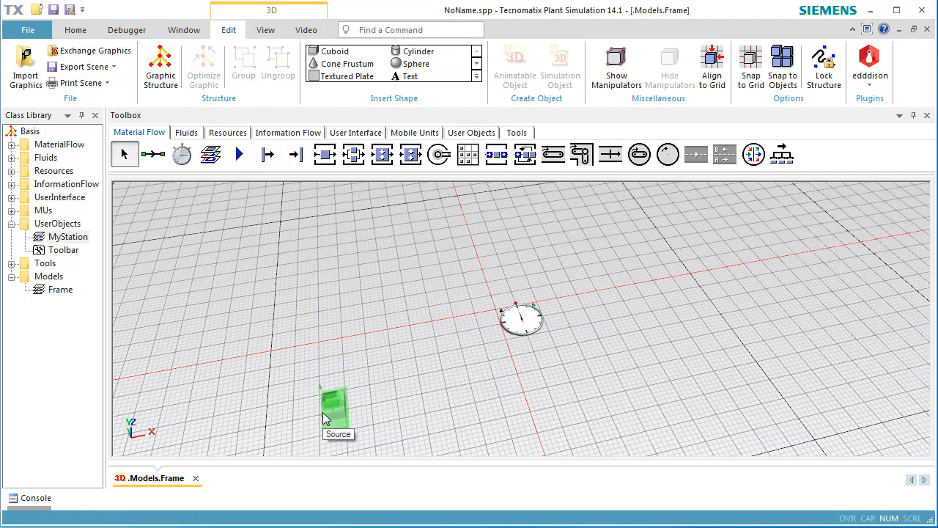
Add the MyStation class to the Material Flow toolbox and place three MyStation instances in a row directly after the Source
{"action": "left_click", "coordinate": [77, 242]}
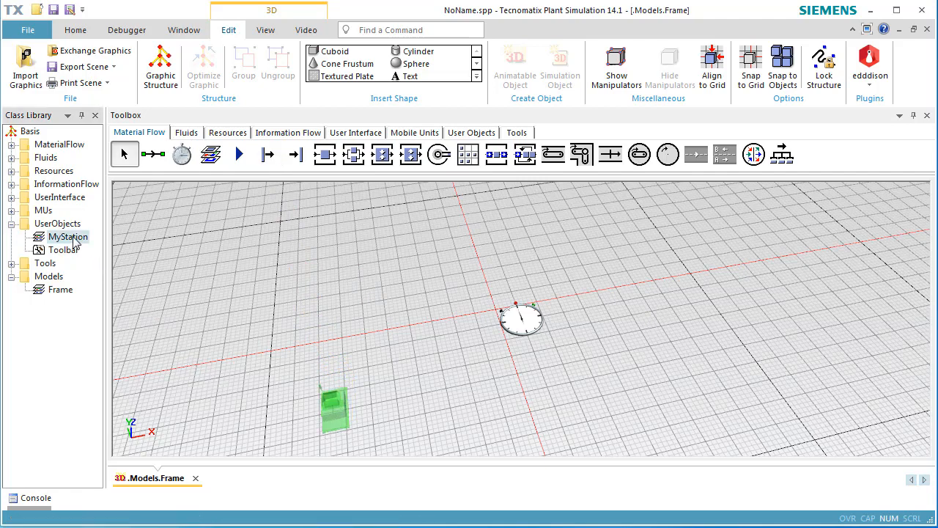
{"action": "left_click_drag", "start_coordinate": [76, 242], "coordinate": [814, 161]}
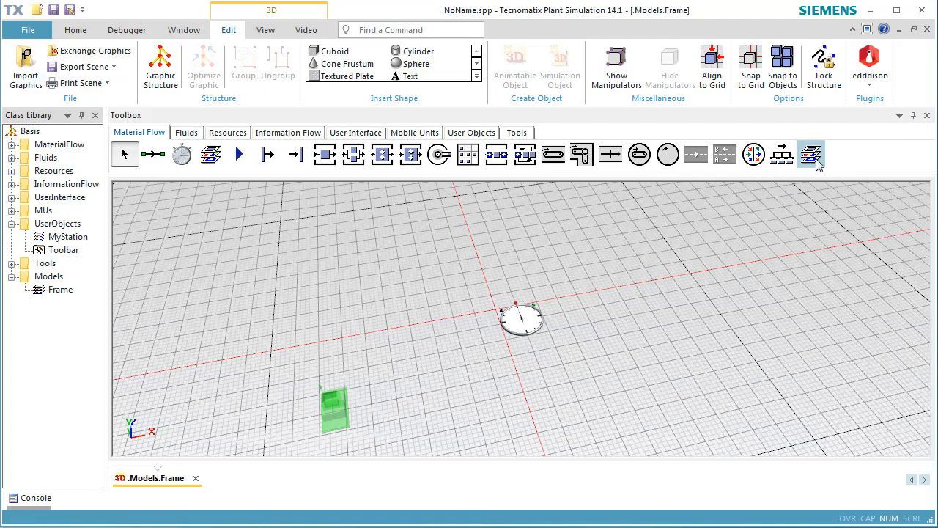
{"action": "left_click", "coordinate": [817, 163]}
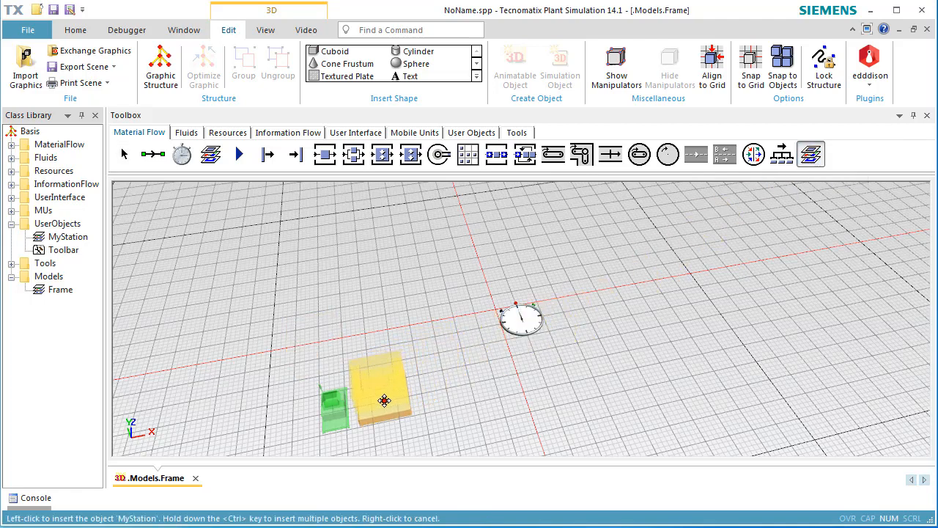
{"action": "left_click", "coordinate": [377, 401], "text": "ctrl"}
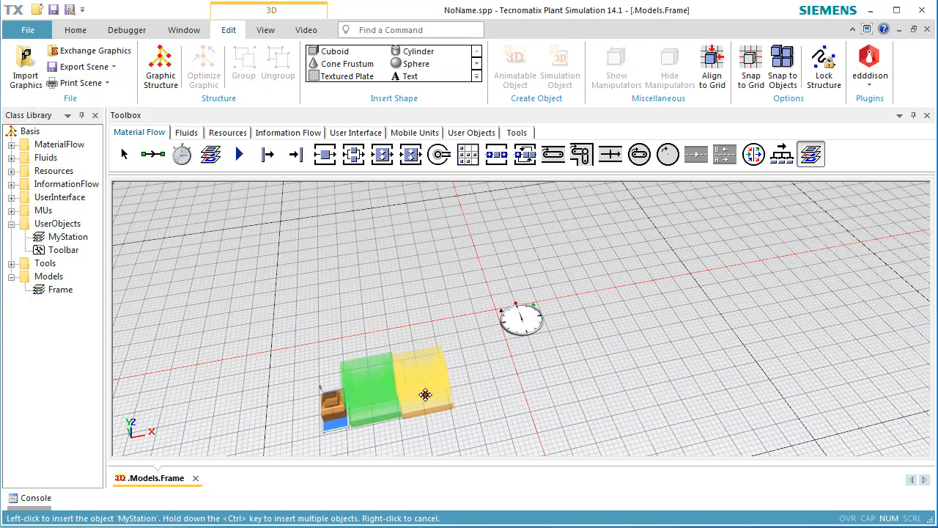
{"action": "left_click", "coordinate": [428, 388], "text": "ctrl"}
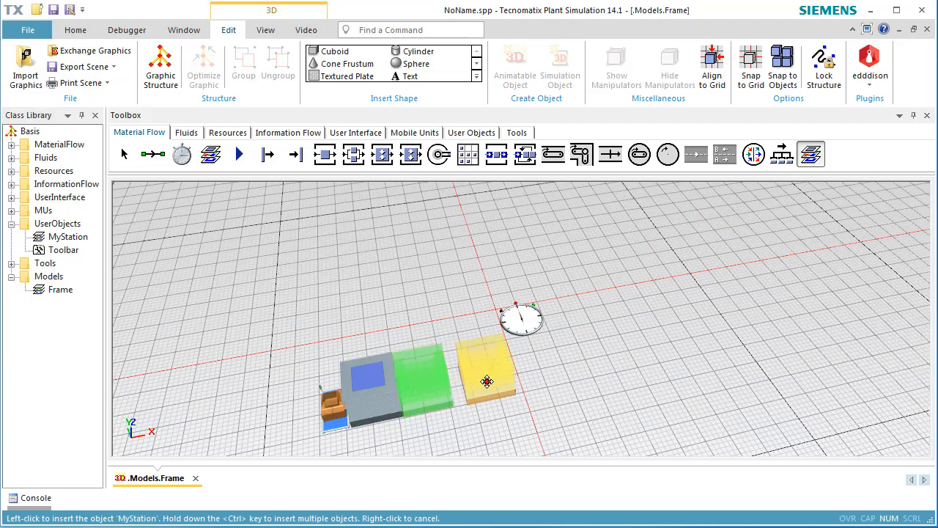
{"action": "left_click", "coordinate": [475, 384], "text": "ctrl"}
{"action": "right_click", "coordinate": [591, 351]}
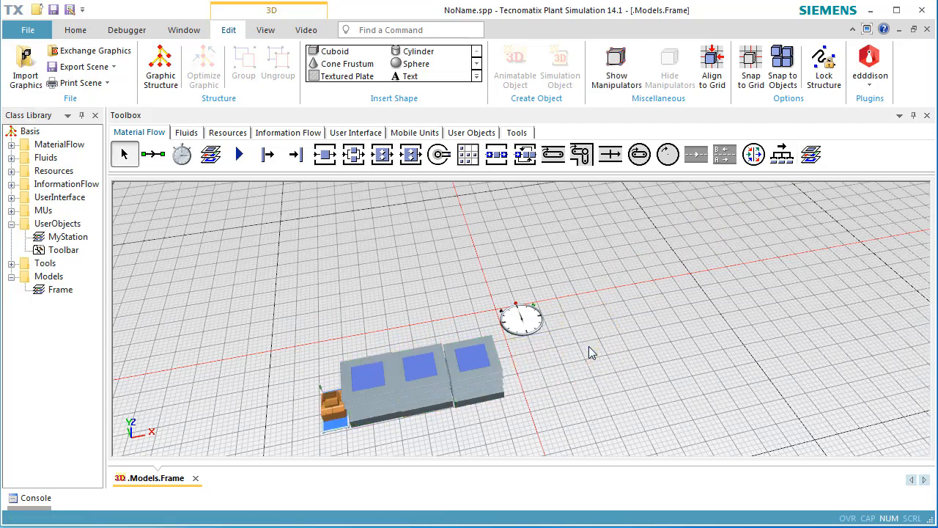
Insert a Drain directly after the third MyStation instance to end the line
{"action": "left_click", "coordinate": [298, 155]}
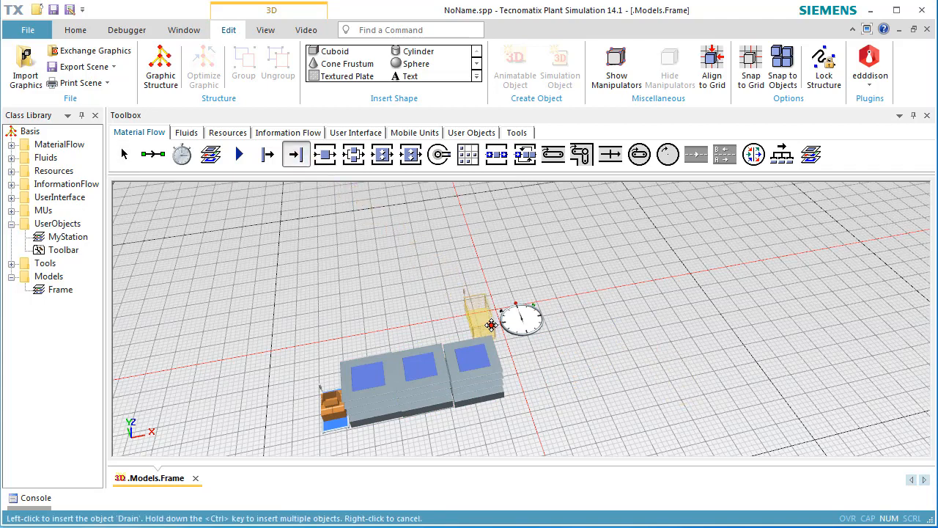
{"action": "left_click", "coordinate": [522, 374]}
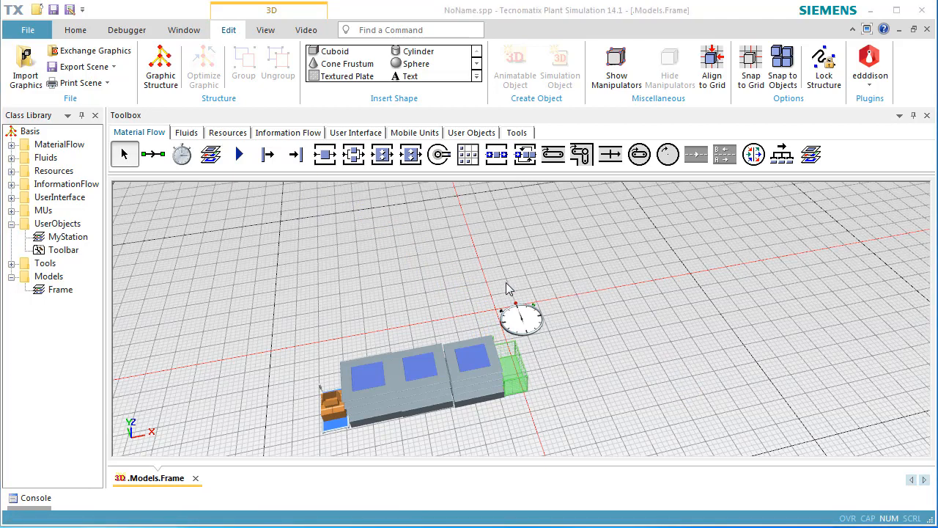
In MyStation's 3D properties, hide the default and deco graphic groups and enable Show content, closing its 3D view when done
{"action": "double_click", "coordinate": [76, 238]}
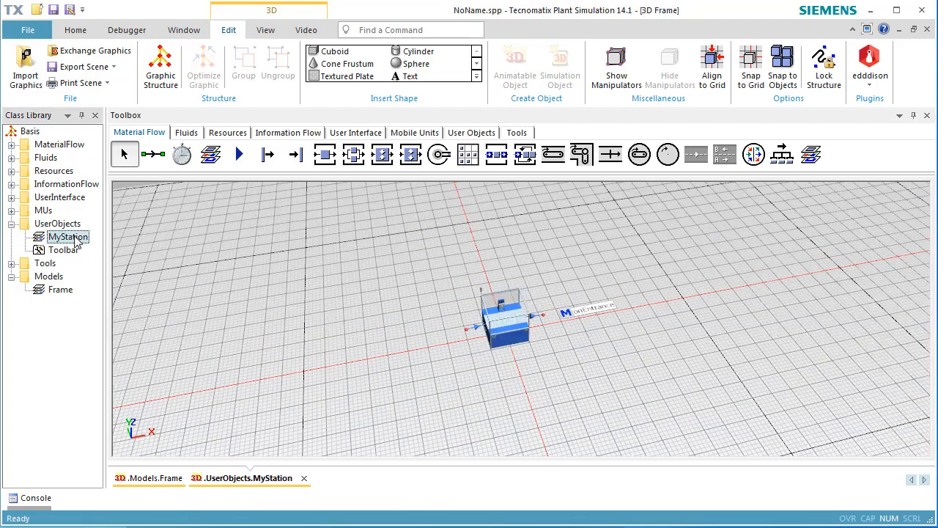
{"action": "right_click", "coordinate": [633, 259]}
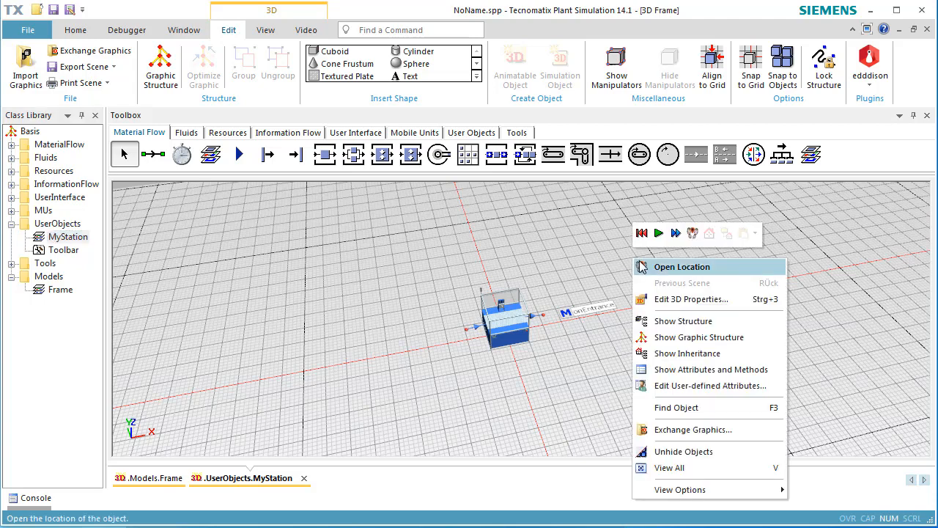
{"action": "left_click", "coordinate": [659, 299]}
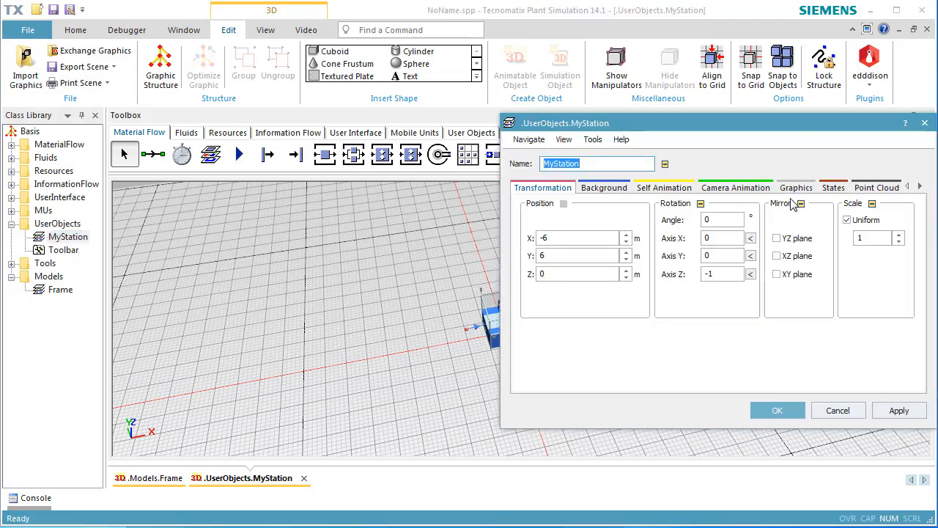
{"action": "left_click", "coordinate": [796, 187]}
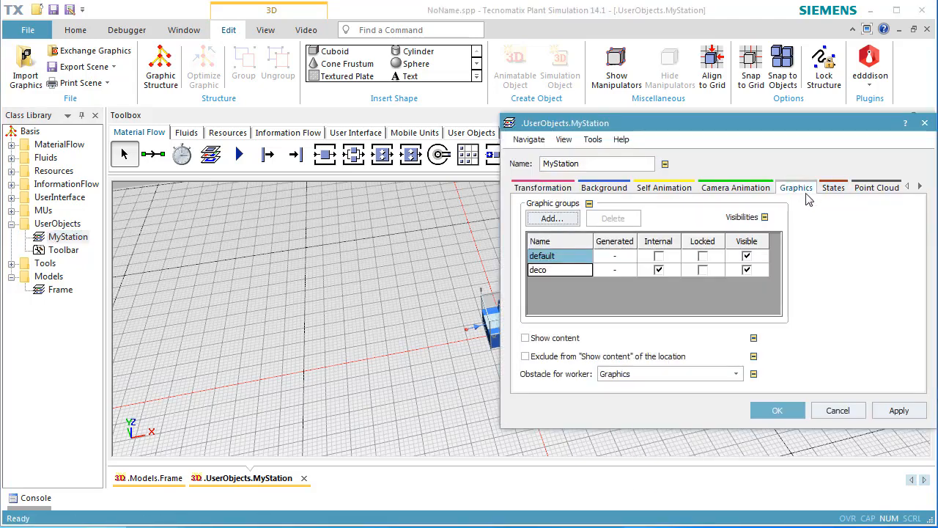
{"action": "left_click", "coordinate": [747, 256]}
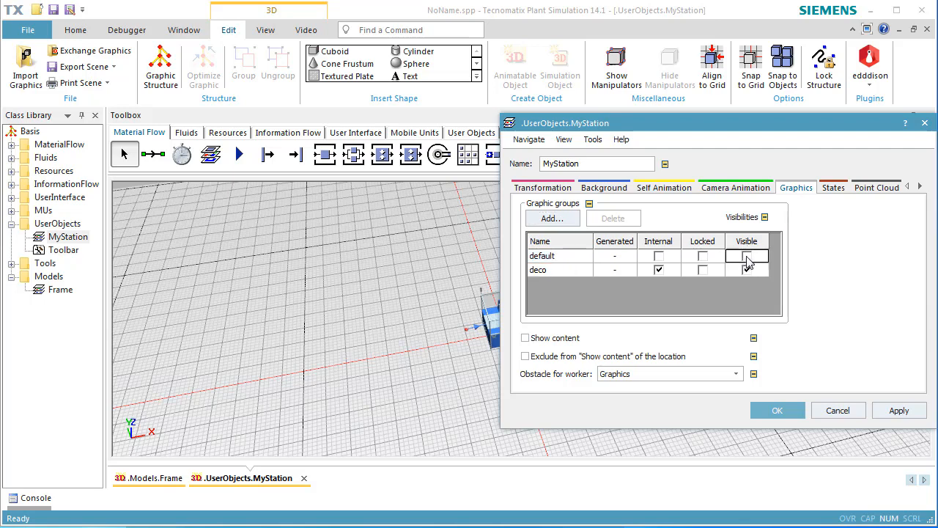
{"action": "left_click", "coordinate": [748, 271]}
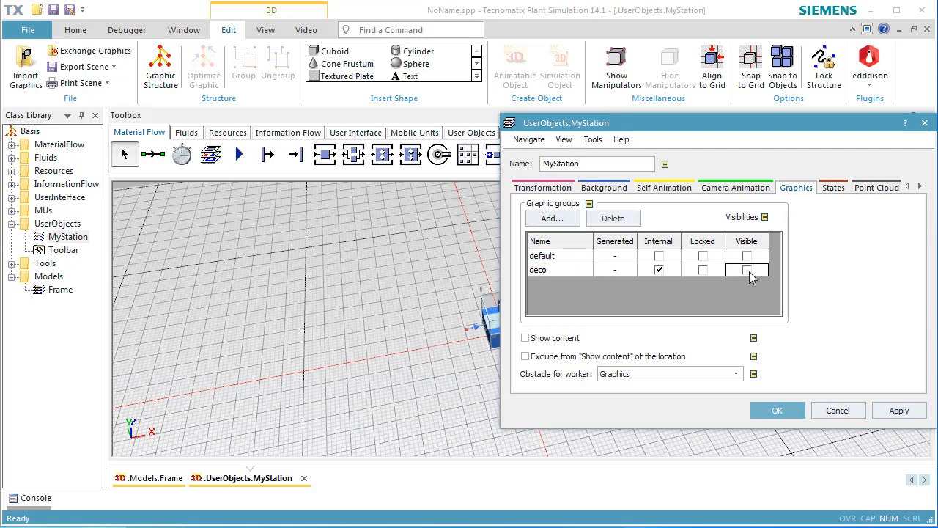
{"action": "left_click", "coordinate": [572, 340]}
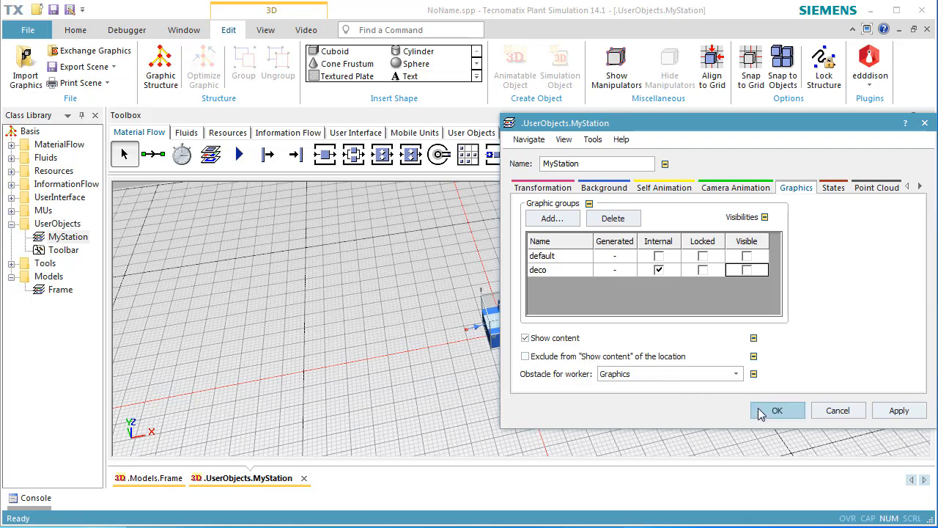
{"action": "left_click", "coordinate": [761, 414]}
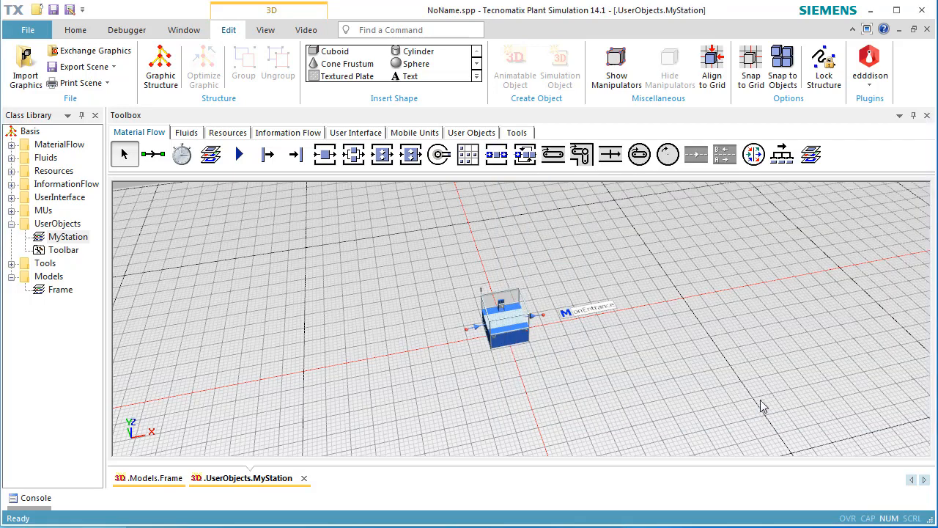
{"action": "left_click", "coordinate": [927, 29]}
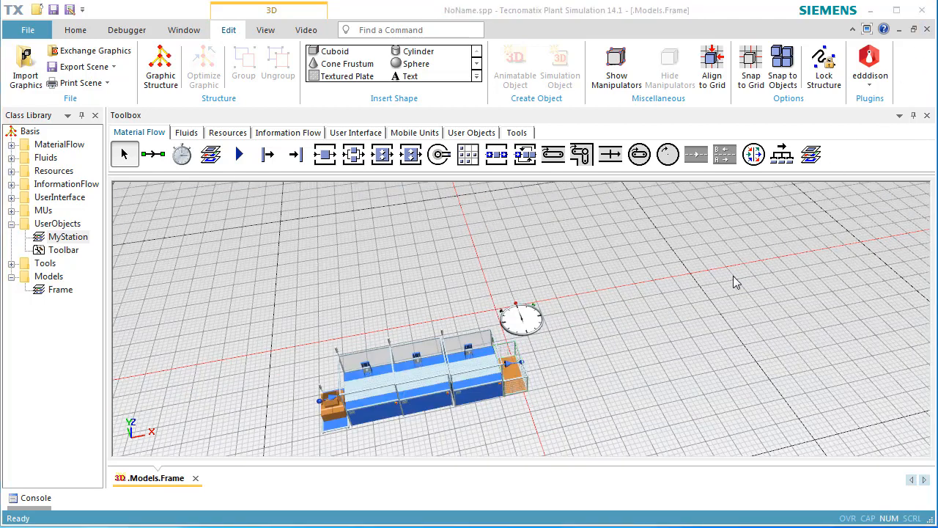
Reset the simulation, enable real-time mode at factor 10 in the event controller, and start the run with the line in view
{"action": "double_click", "coordinate": [533, 317]}
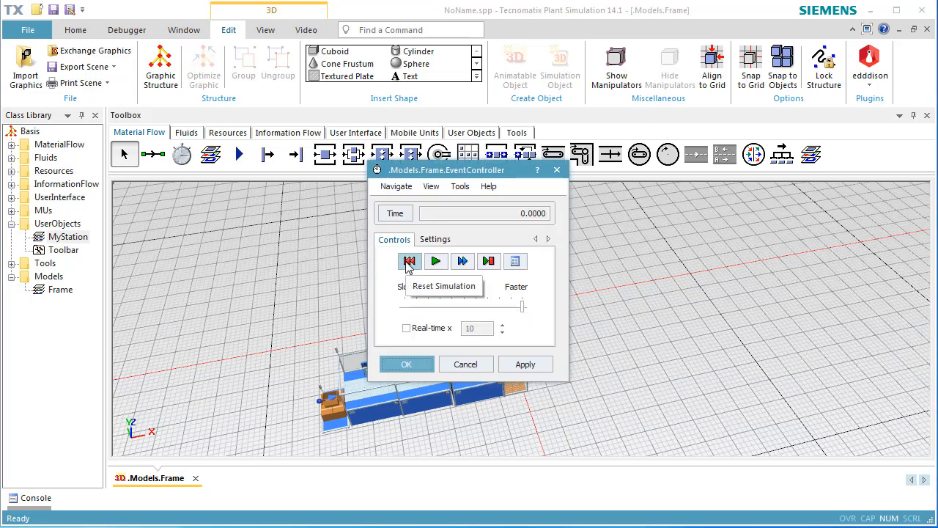
{"action": "left_click", "coordinate": [409, 262]}
{"action": "left_click", "coordinate": [407, 328]}
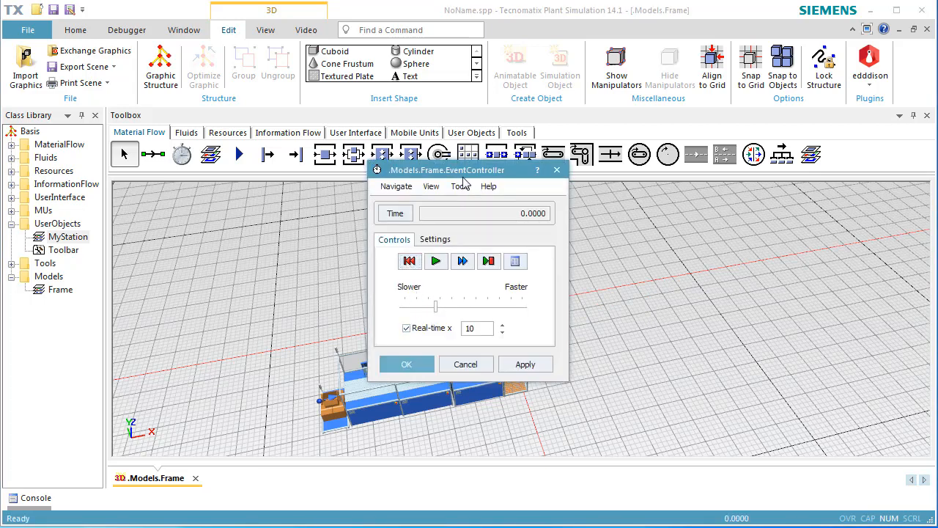
{"action": "left_click_drag", "start_coordinate": [469, 173], "coordinate": [703, 163]}
{"action": "left_click", "coordinate": [761, 355]}
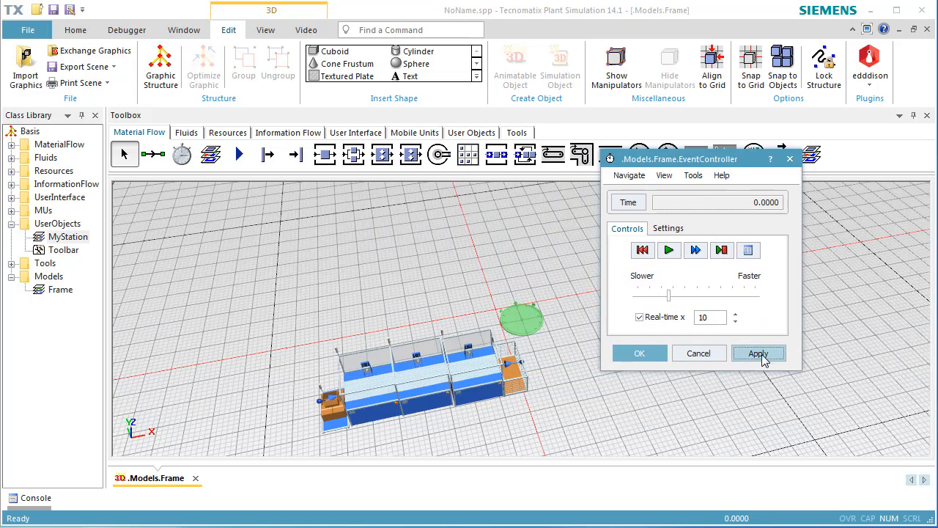
{"action": "left_click", "coordinate": [669, 251]}
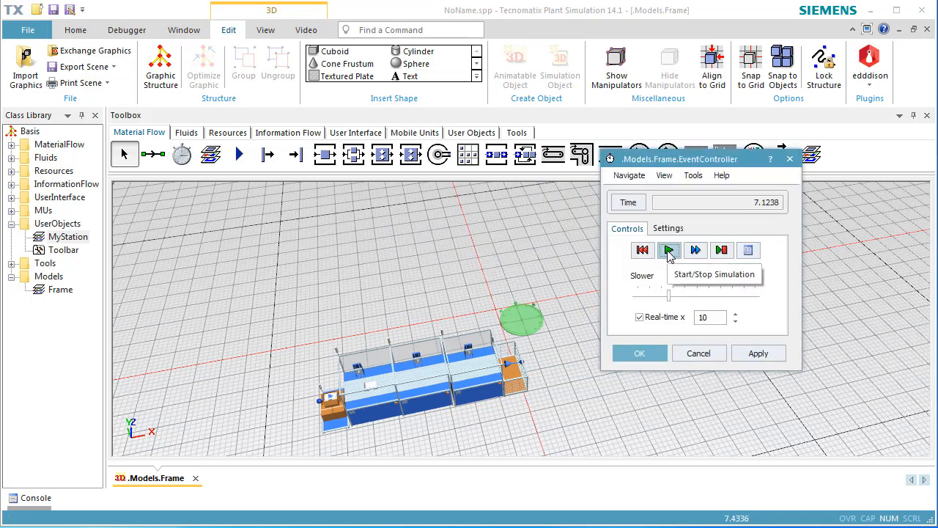